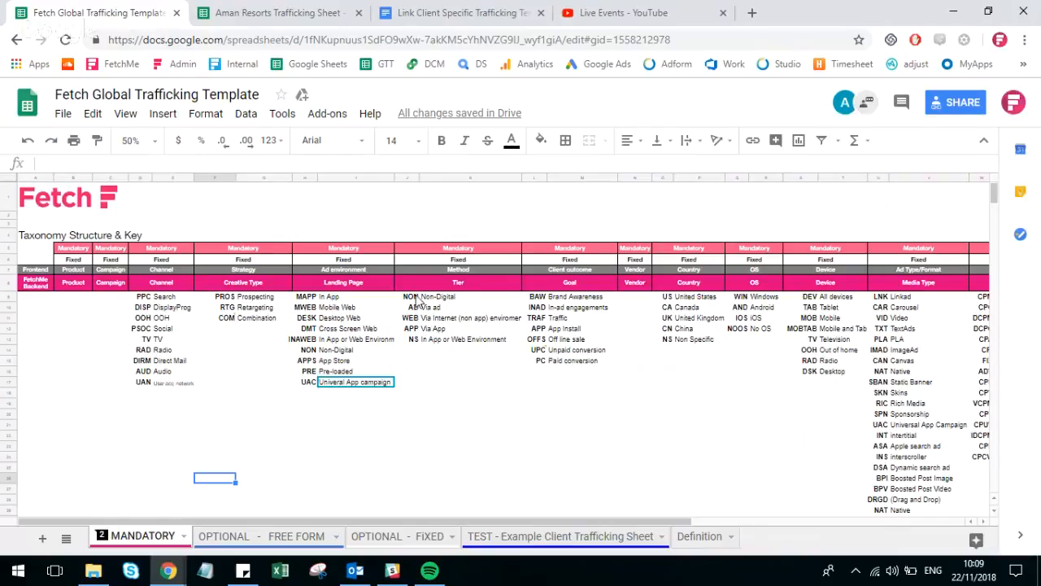
Open the named ranges list and inspect the City, CreativeConcept, CreativeLanguage and CreativeSize ranges.
left_click(244, 115)
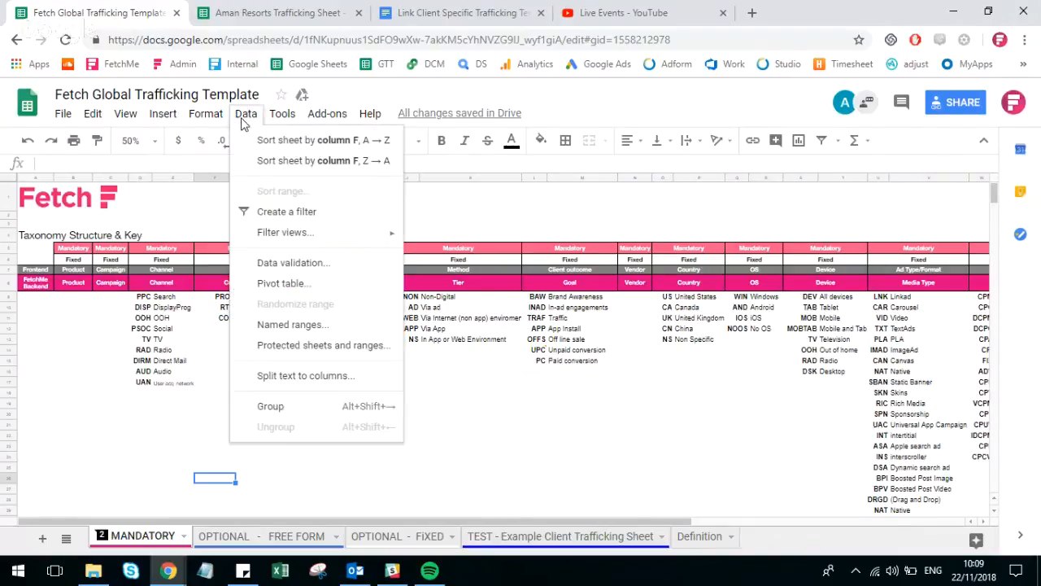
left_click(293, 324)
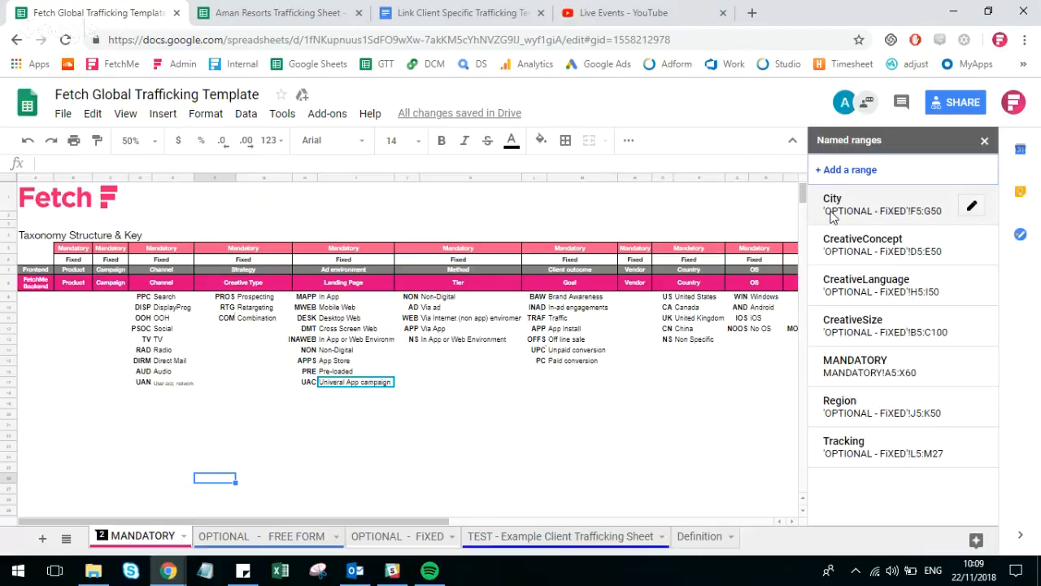
left_click(914, 214)
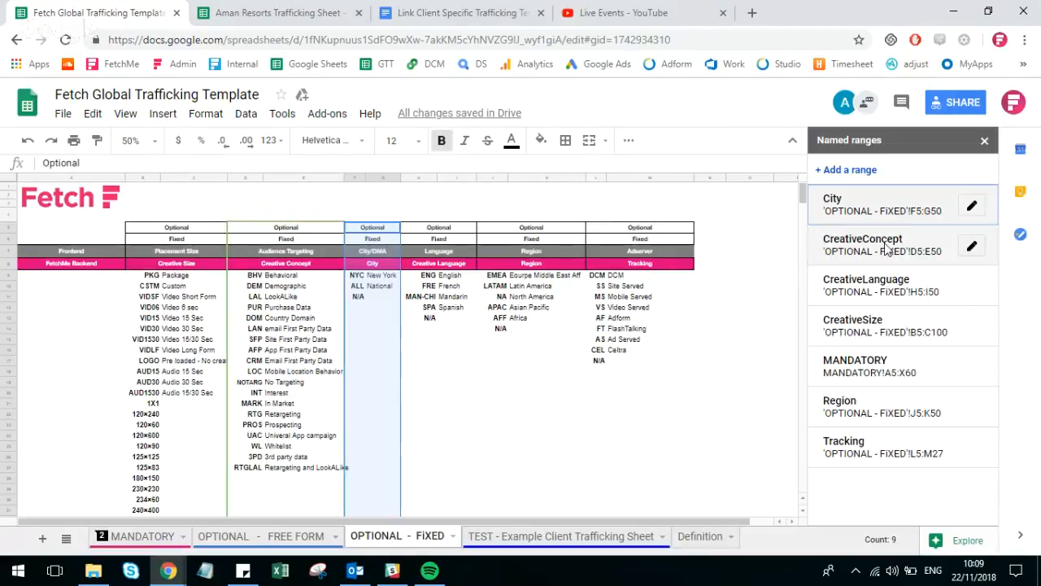
left_click(890, 246)
left_click(887, 293)
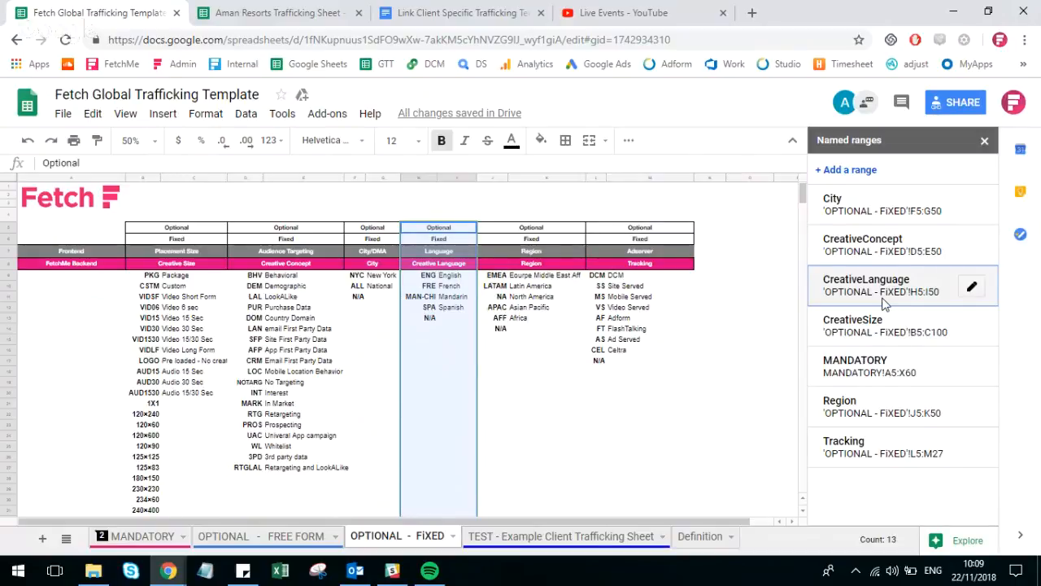
left_click(876, 322)
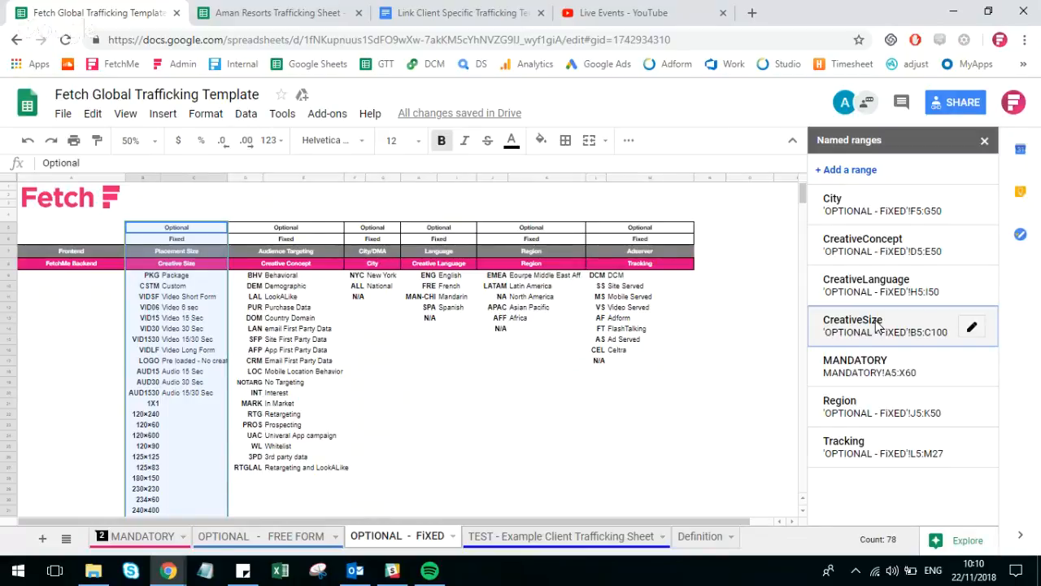
Inspect the full extent of the MANDATORY named range across the template's columns and rows.
left_click(861, 361)
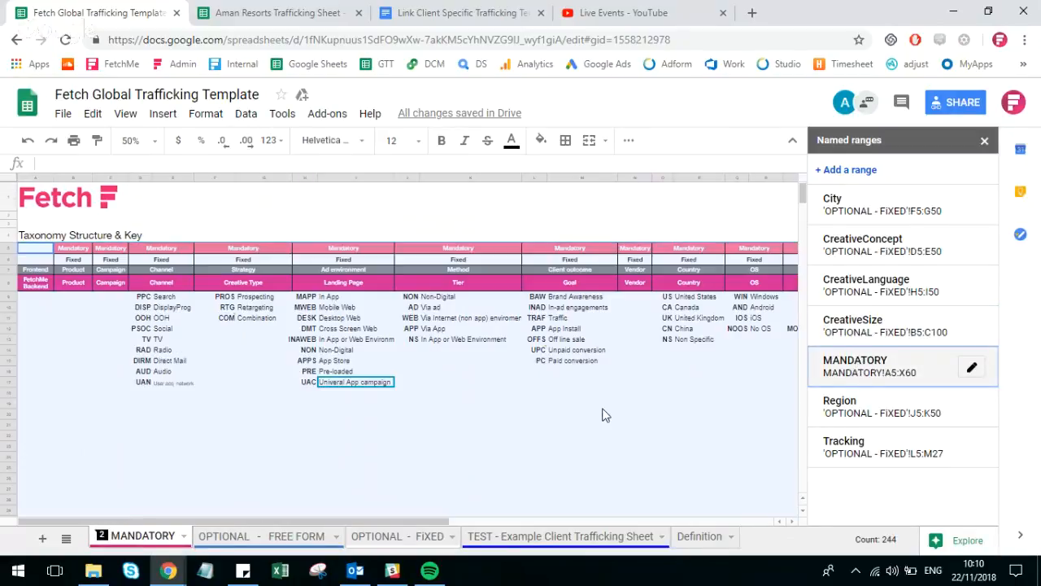
left_click(609, 404)
left_click(848, 365)
left_click_drag(357, 523, 600, 523)
scroll(666, 355, "down", 3)
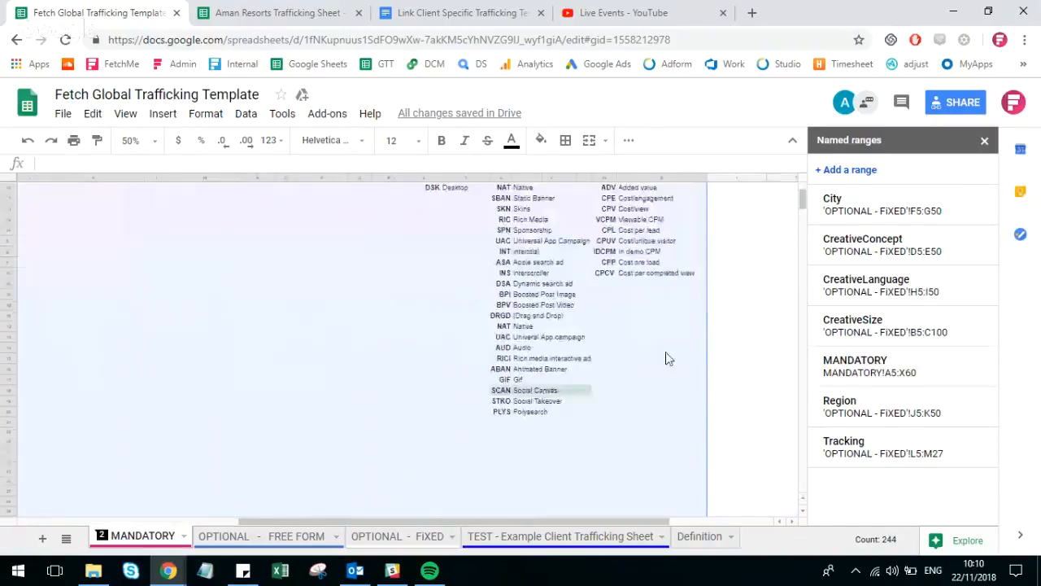
scroll(592, 419, "up", 3)
left_click(754, 342)
left_click(358, 415)
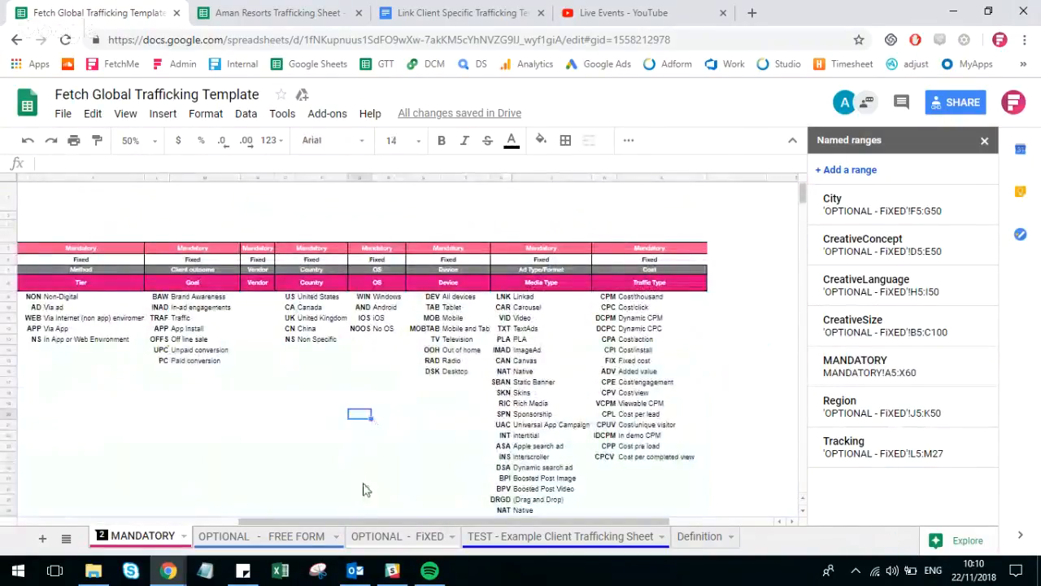
left_click_drag(339, 523, 122, 523)
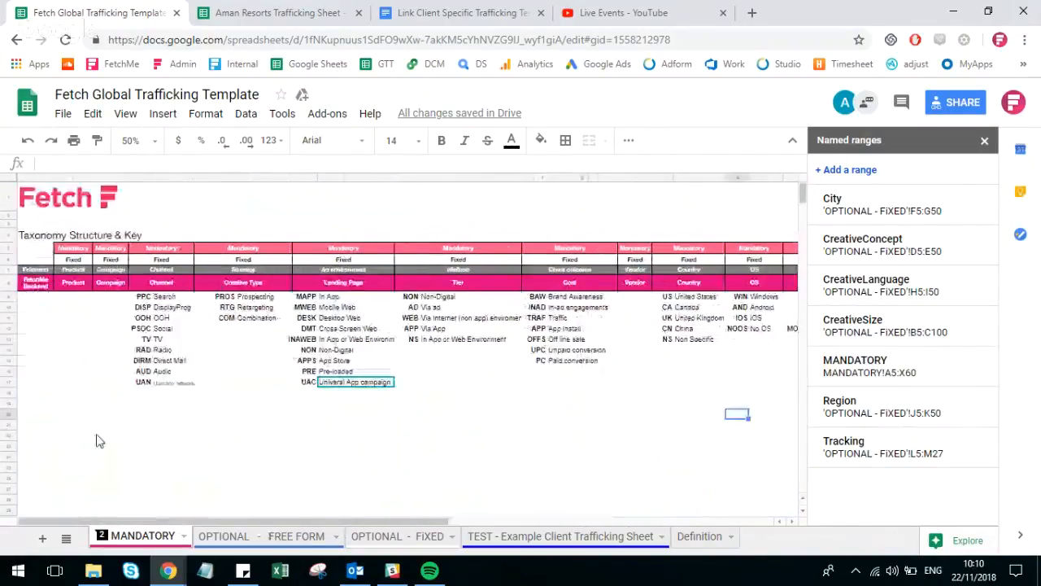
Copy the whole mandatory taxonomy block, A5:X60, from the MANDATORY sheet of the Fetch Global Trafficking Template.
key("ctrl+Tab")
left_click(110, 397)
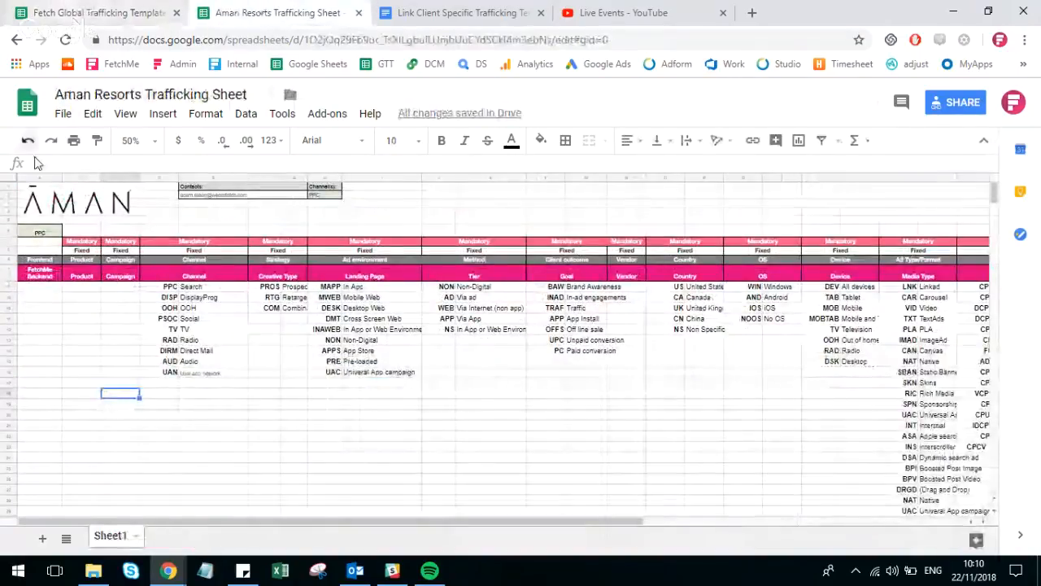
left_click(39, 248)
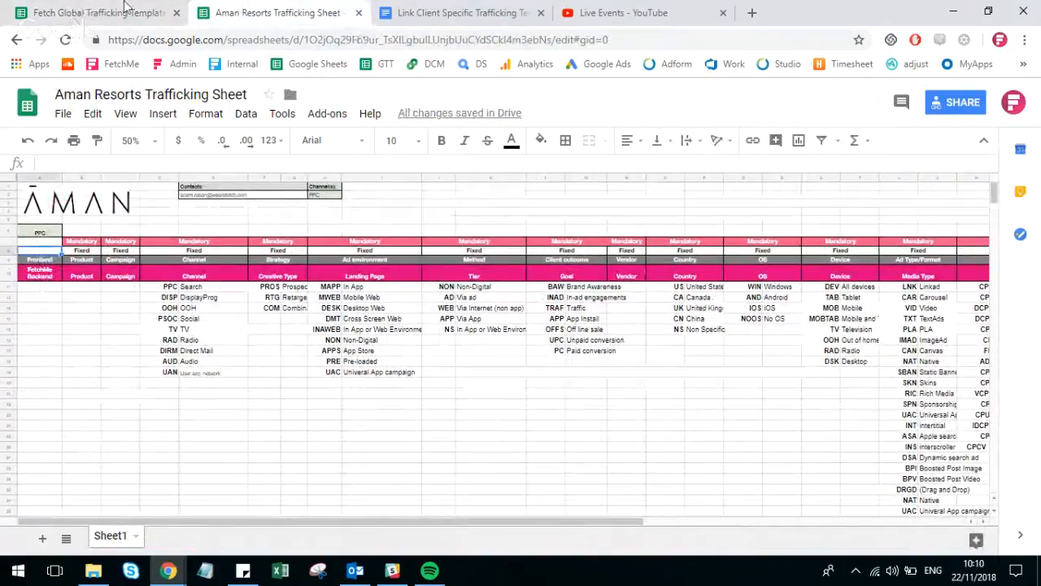
key("ctrl+shift+Tab")
left_click_drag(29, 240, 558, 472)
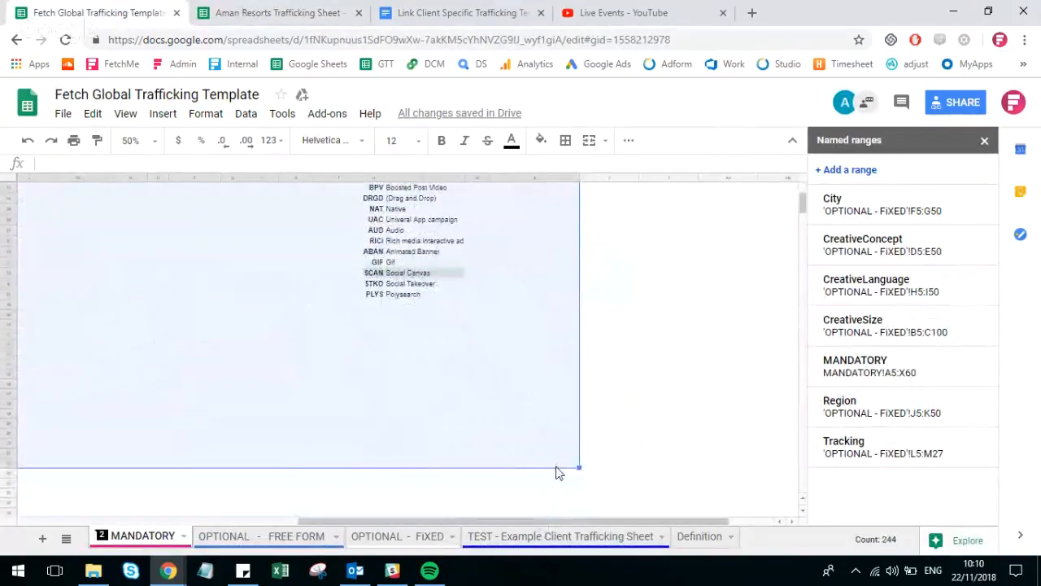
key("ctrl+c")
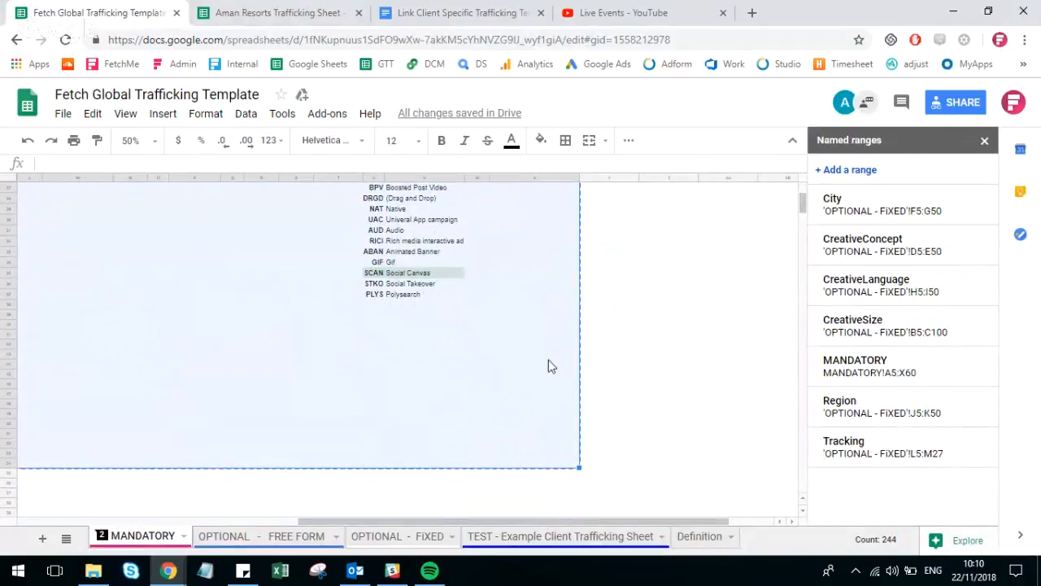
Paste the block into the Aman Resorts Trafficking Sheet from the empty cell below PPC, and clear its contents but keep the formatting.
left_click(274, 8)
left_click(88, 341)
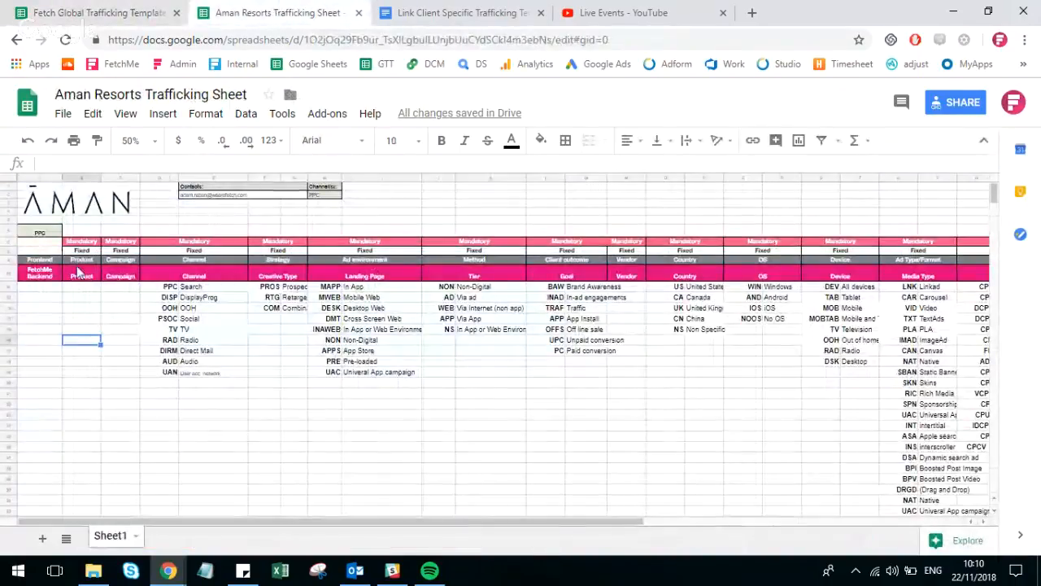
left_click(54, 244)
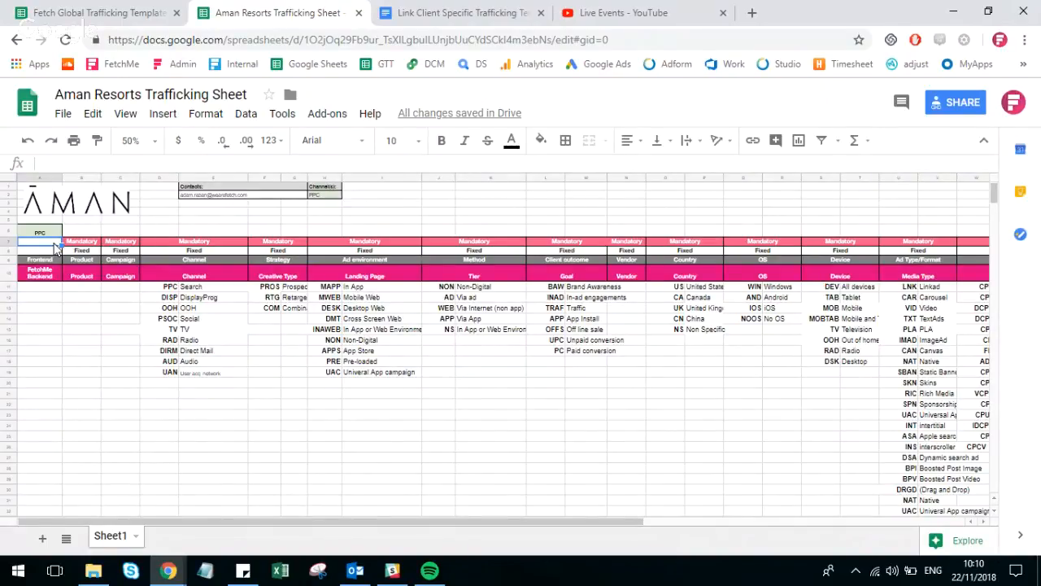
right_click(55, 247)
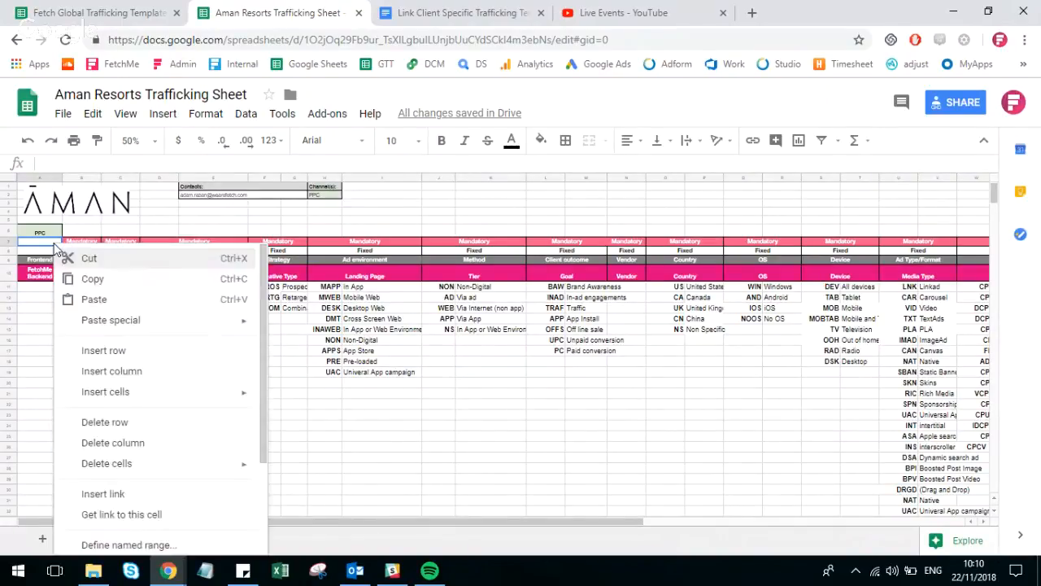
left_click(92, 299)
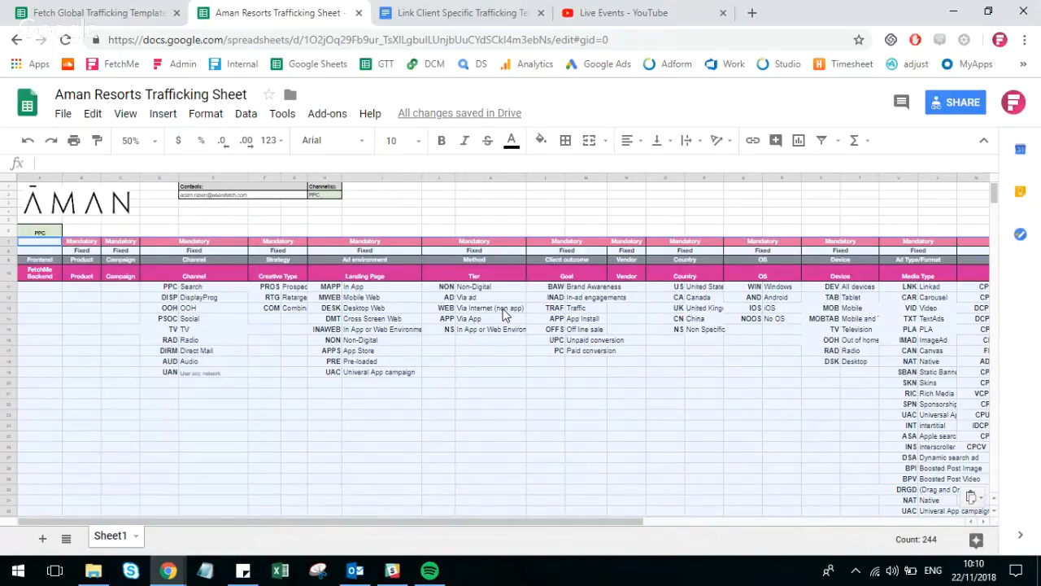
key("Delete")
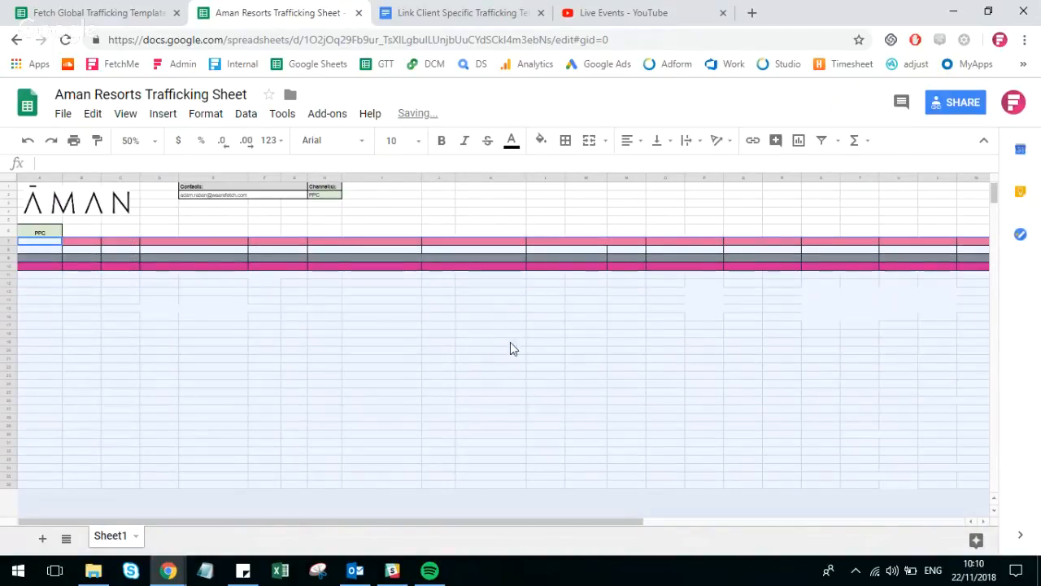
left_click(510, 341)
Start an IMPORTRANGE formula with an opening quotation mark in the empty cell below PPC of the Aman Resorts sheet.
left_click(165, 15)
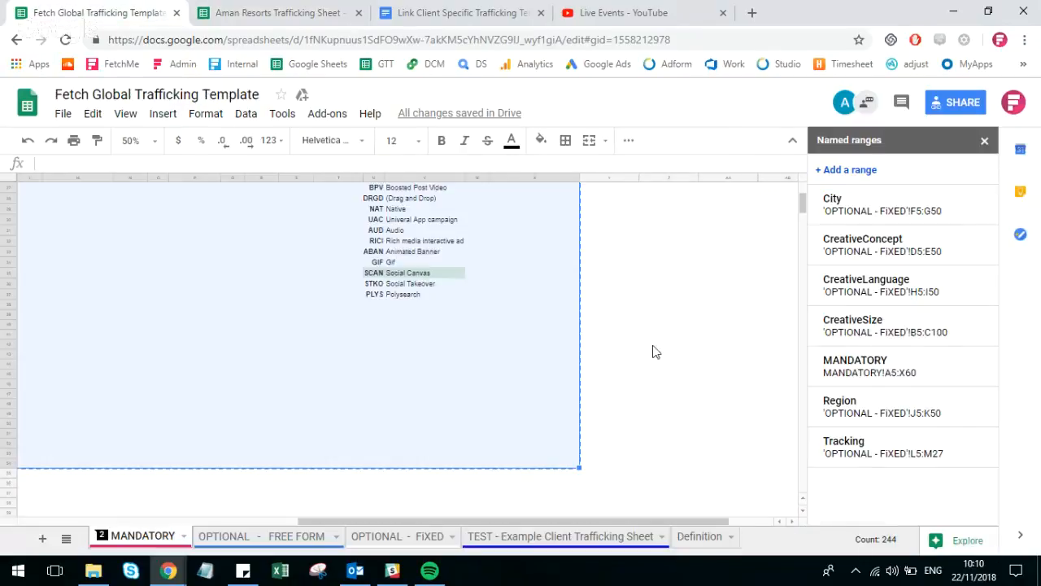
scroll(667, 334, "up", 5)
scroll(651, 310, "up", 2)
left_click(277, 12)
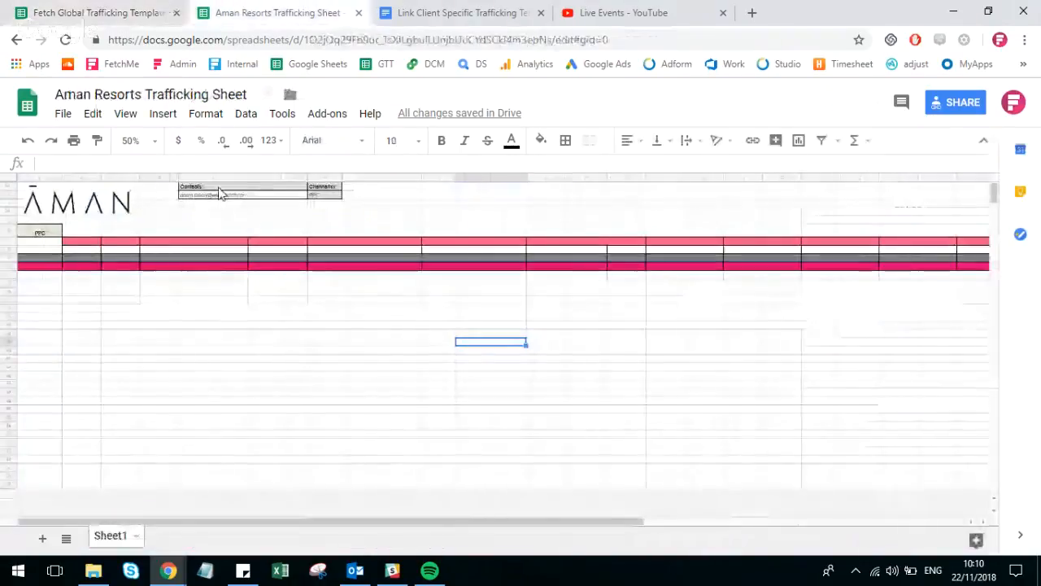
left_click(34, 243)
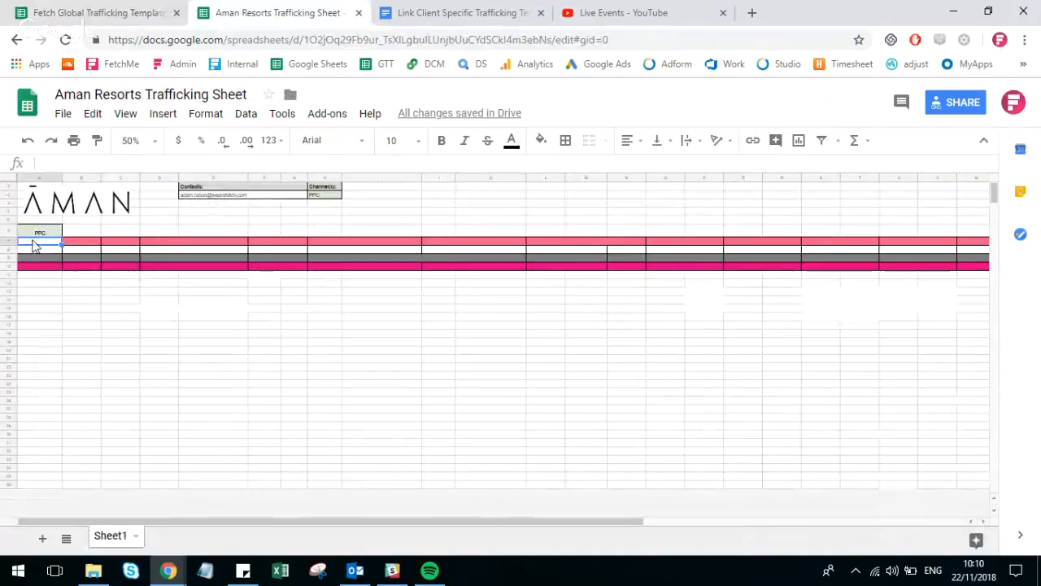
type("=impor")
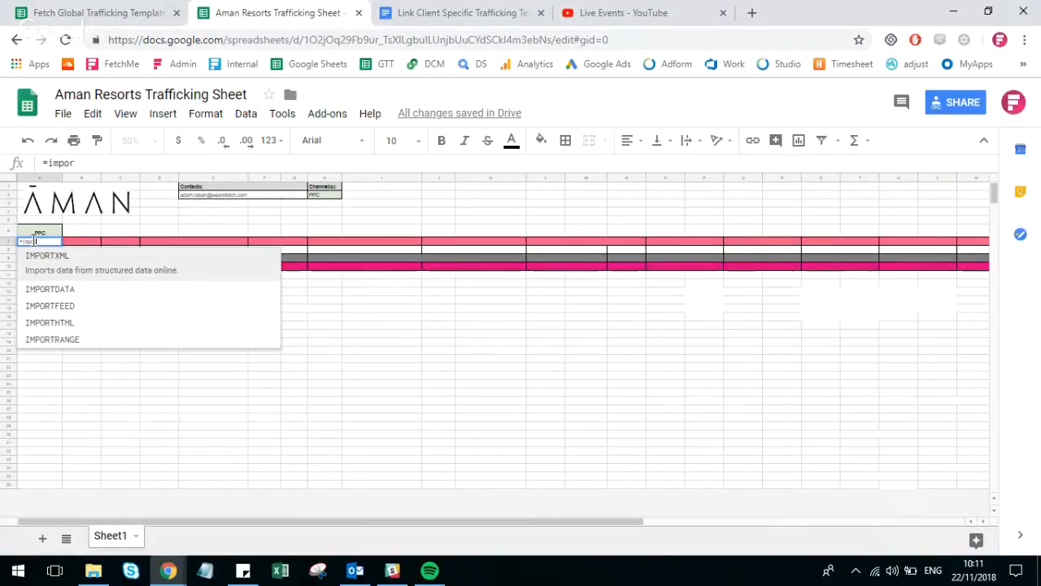
left_click(67, 340)
type("\"")
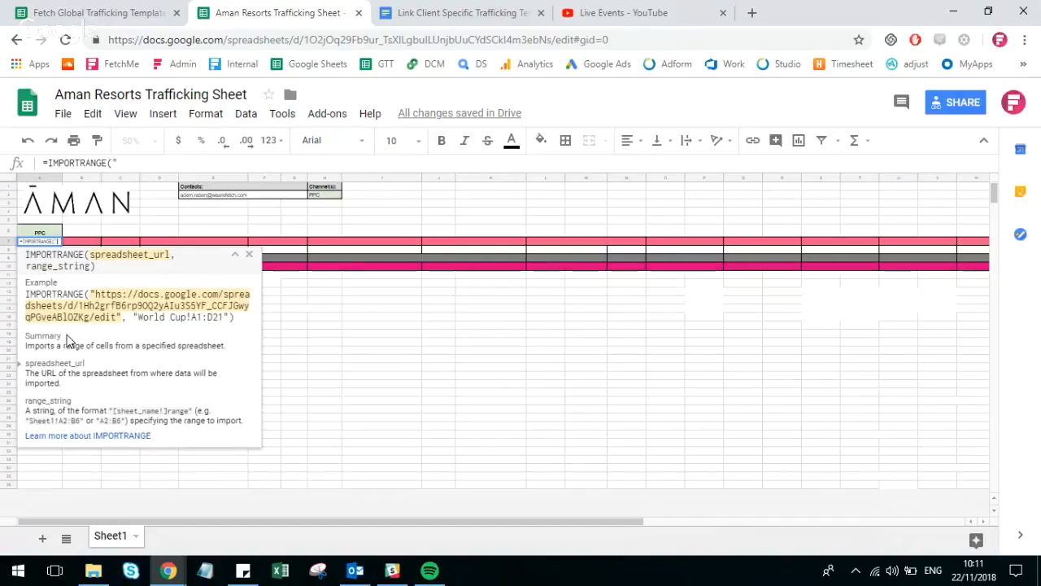
Insert the Fetch Global Trafficking Template's URL as the formula's quoted first argument, followed by a comma.
left_click(138, 10)
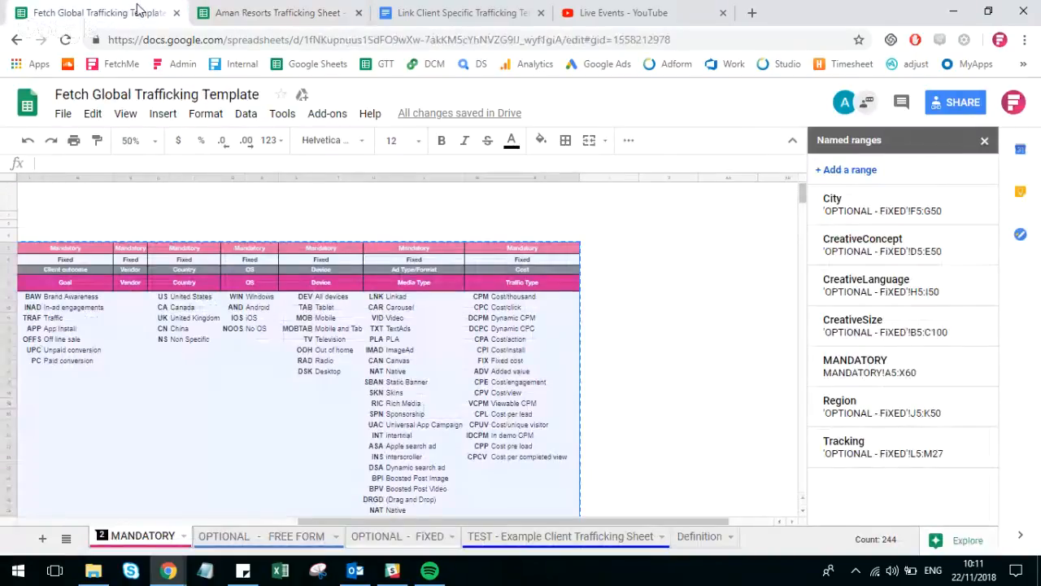
left_click(148, 41)
left_click(268, 12)
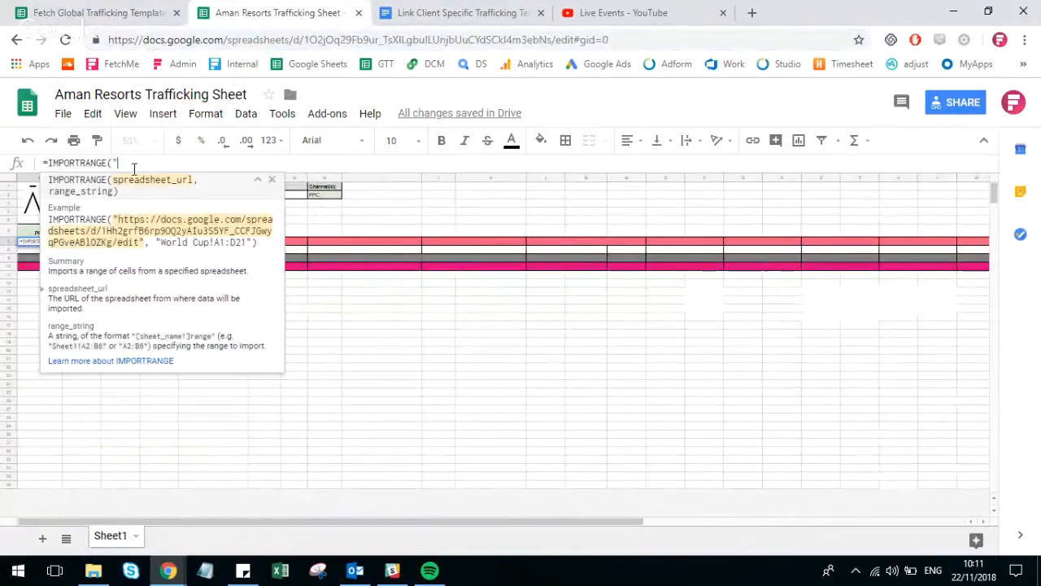
key("ctrl+v")
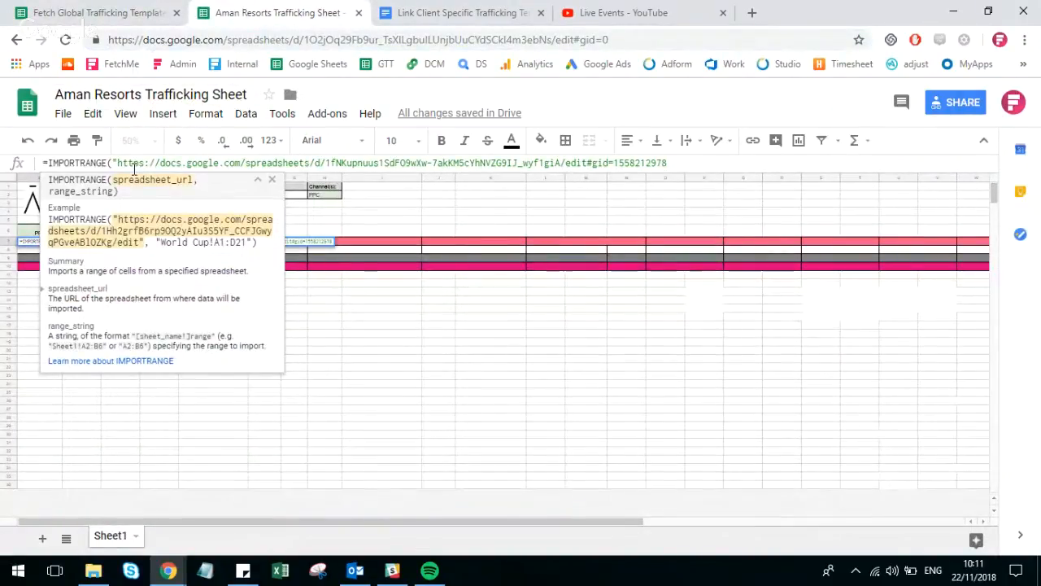
type("\", ")
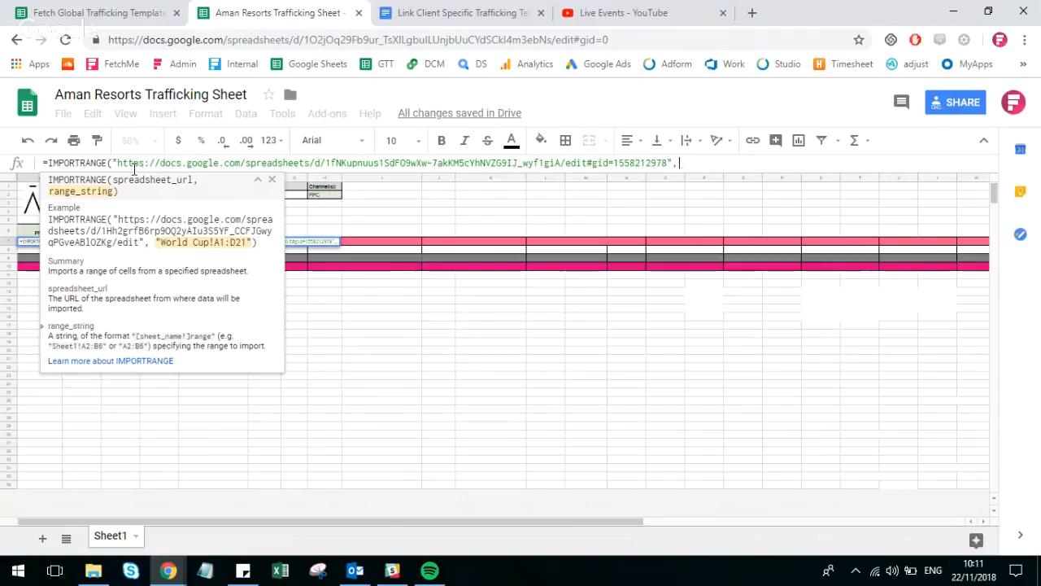
type("\"\"")
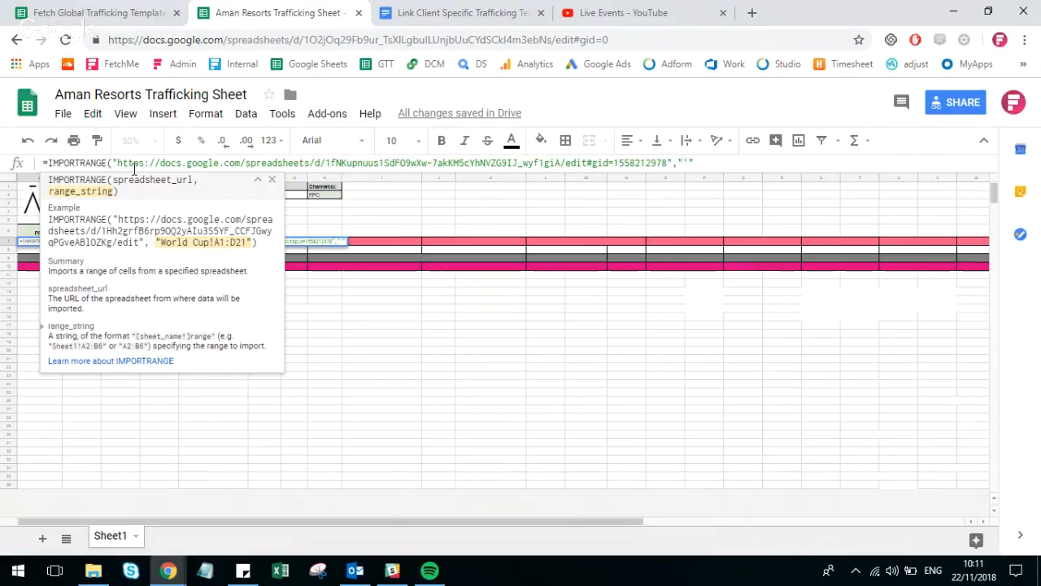
Add the template's sheet name to the formula's quoted range argument as 'MANDATORY'!, copying the name from the template's sheet.
left_click(79, 8)
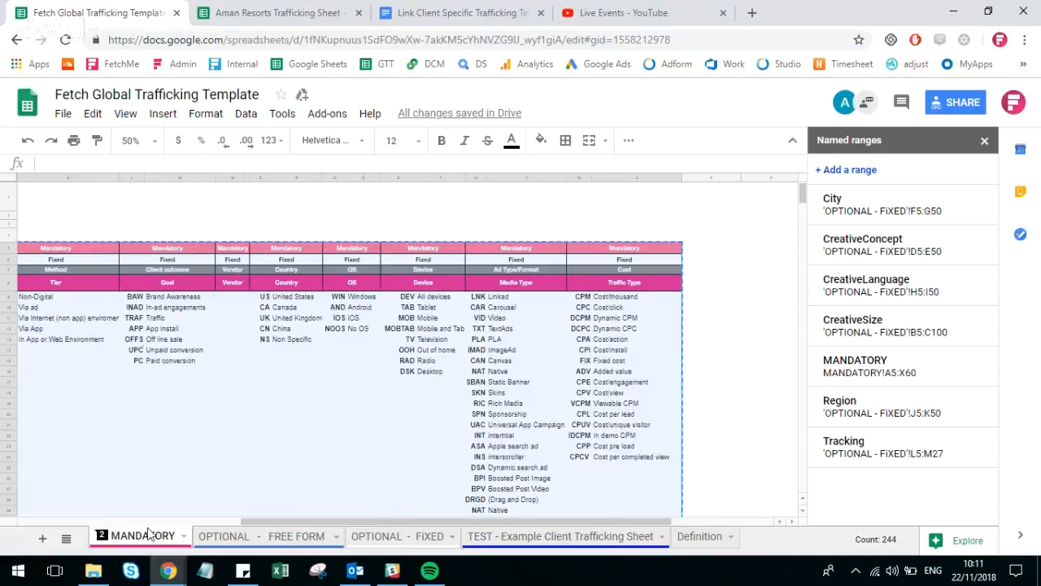
double_click(143, 536)
key("ctrl+c")
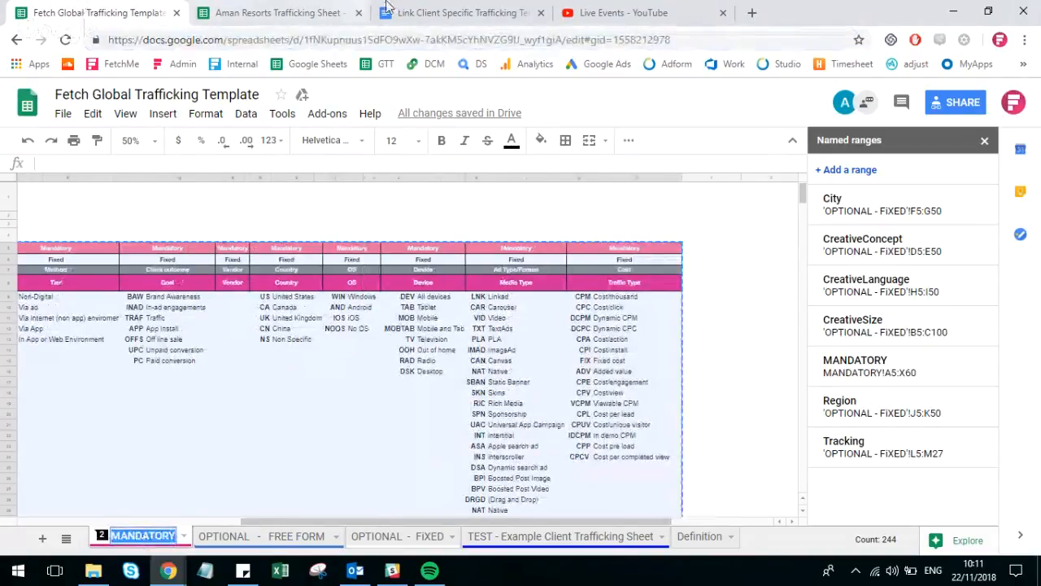
left_click(276, 12)
key("ctrl+v")
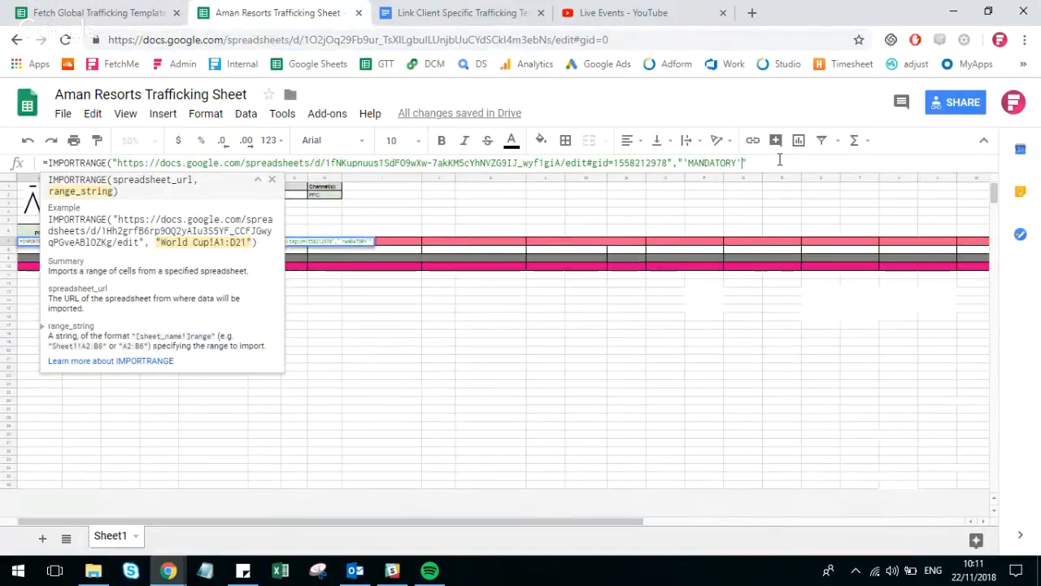
type("'!")
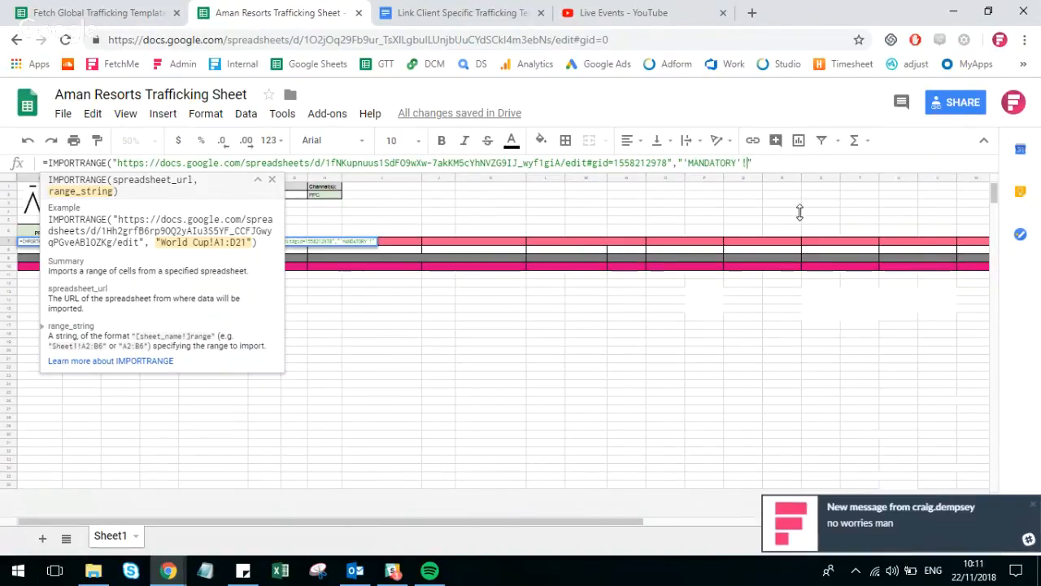
type("\"")
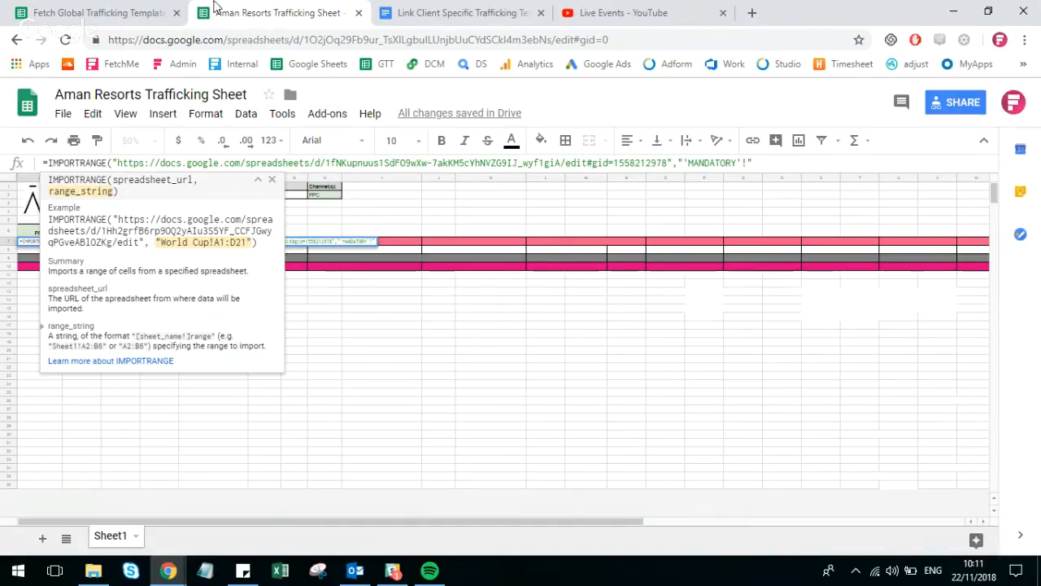
Complete the formula's range argument with the template's named range MANDATORY, close it with a parenthesis, and enter the formula.
left_click(147, 7)
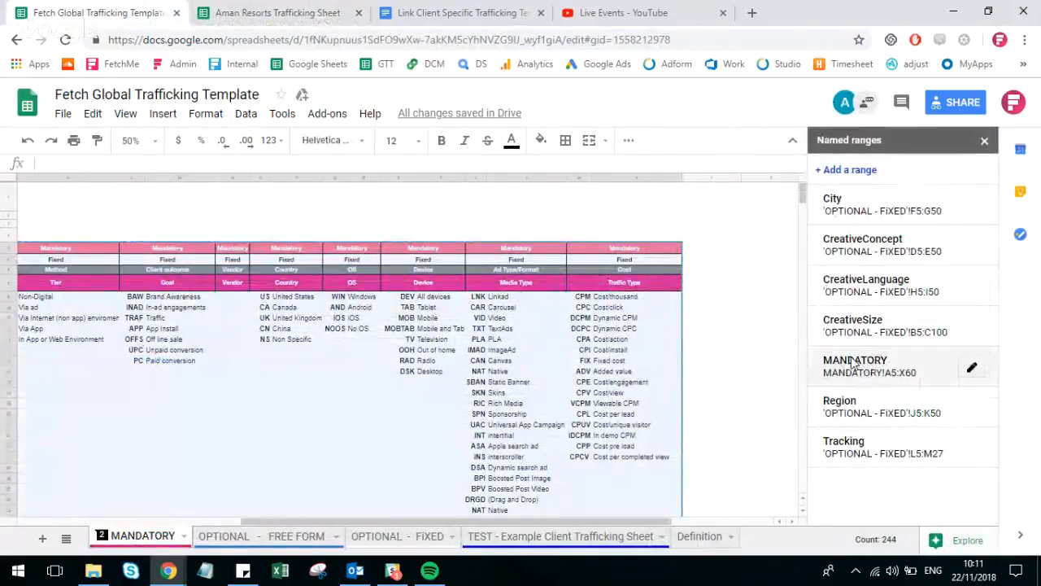
left_click(276, 12)
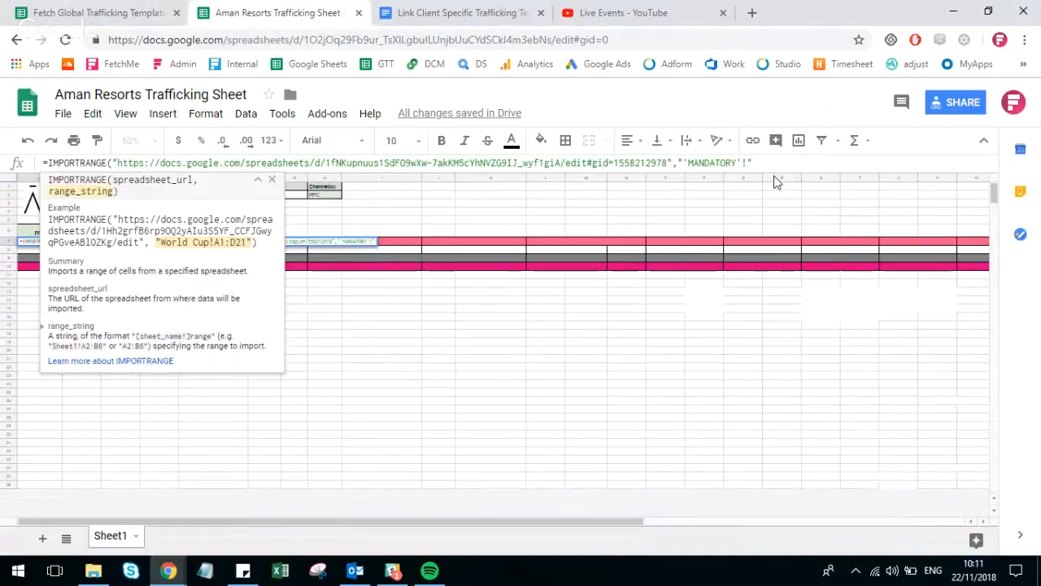
key("ctrl+v")
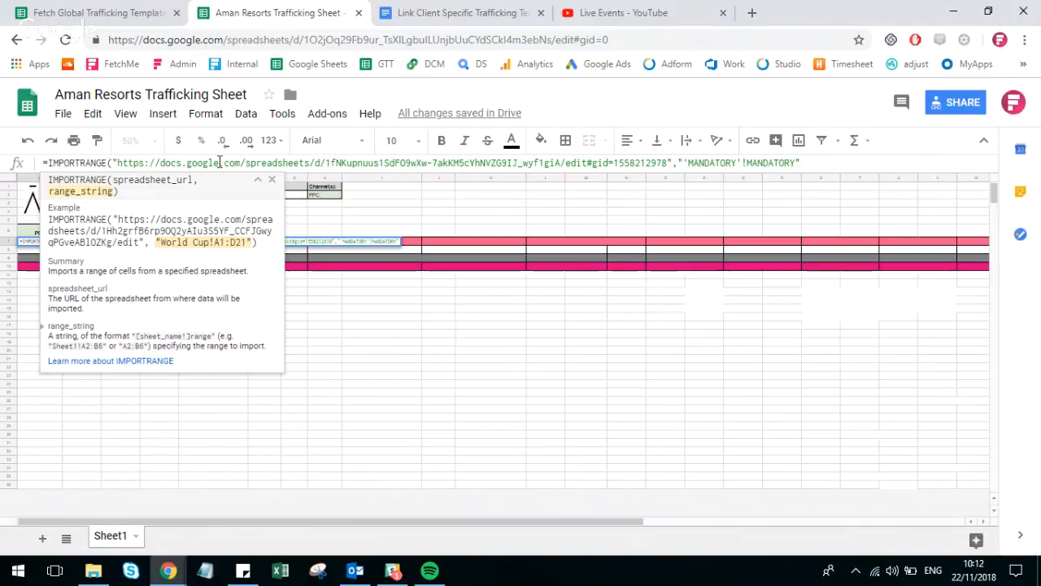
left_click(680, 163)
type("\"")
type(")")
key("Return")
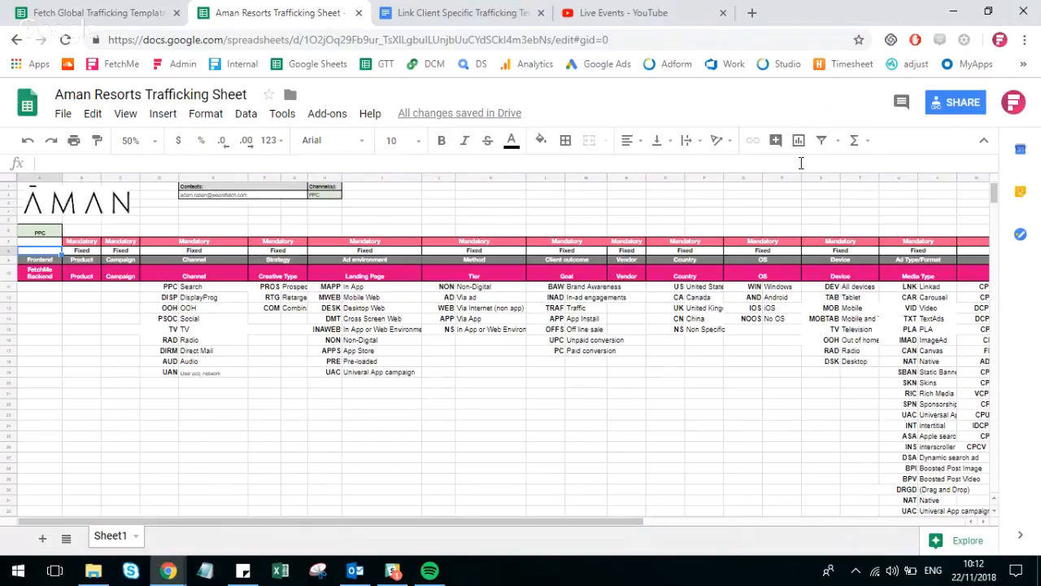
Look over the client-specific optional columns beyond Traffic Type and select the empty cell next to URL Type's Optional cell.
left_click_drag(553, 521, 766, 525)
left_click(889, 436)
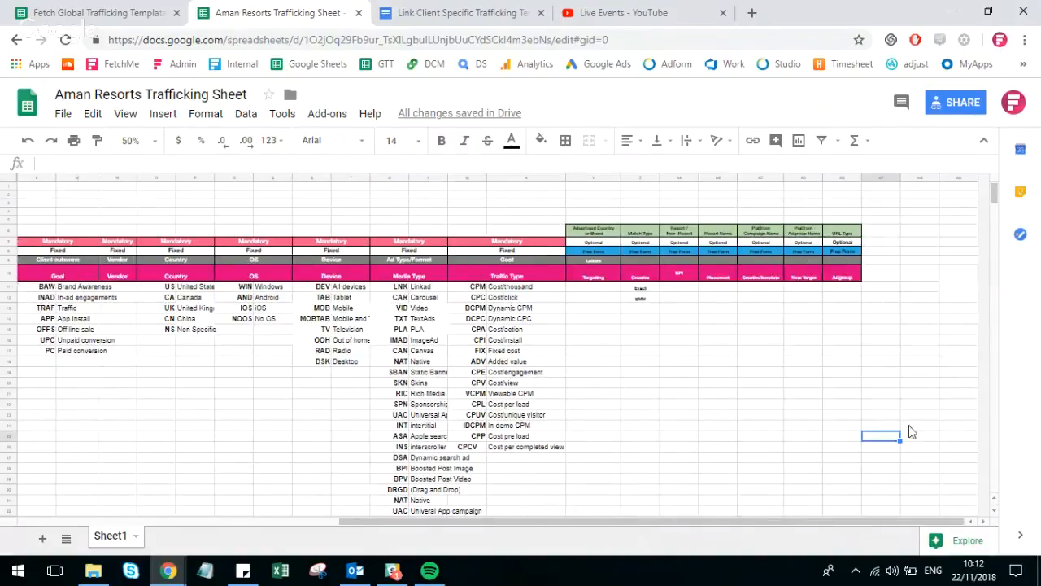
left_click(719, 367)
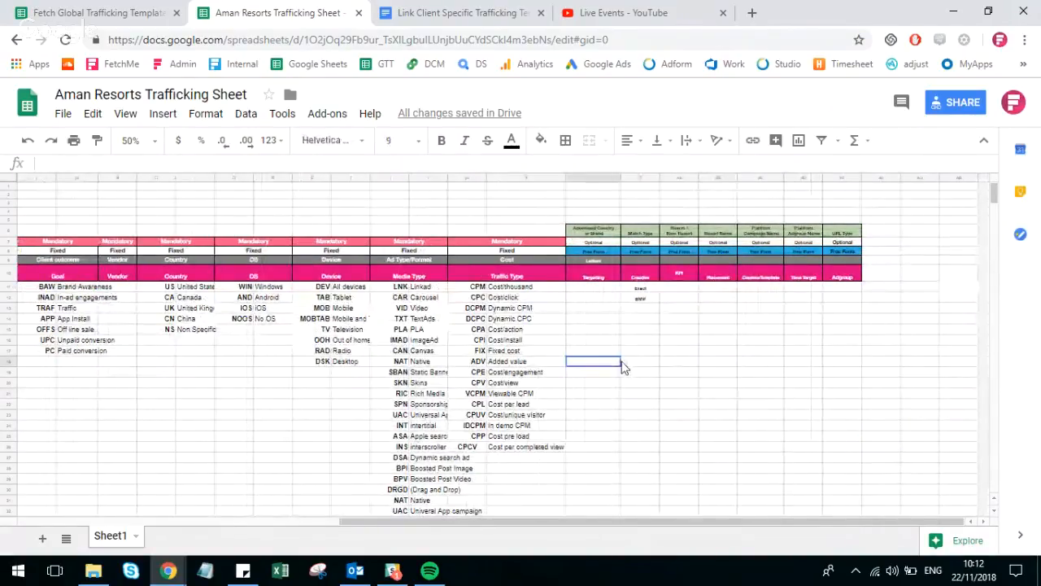
left_click(587, 234)
left_click_drag(588, 235, 829, 363)
left_click(877, 334)
left_click(883, 241)
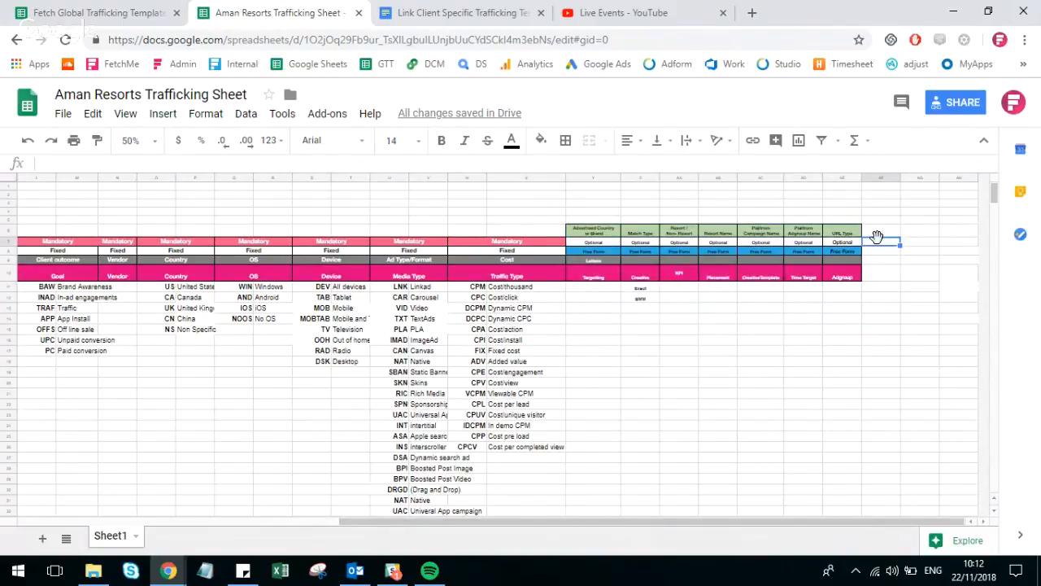
Copy the two-column Creative Size block, headers included, from the OPTIONAL - FiXED sheet of the Fetch Global Trafficking Template.
left_click(158, 6)
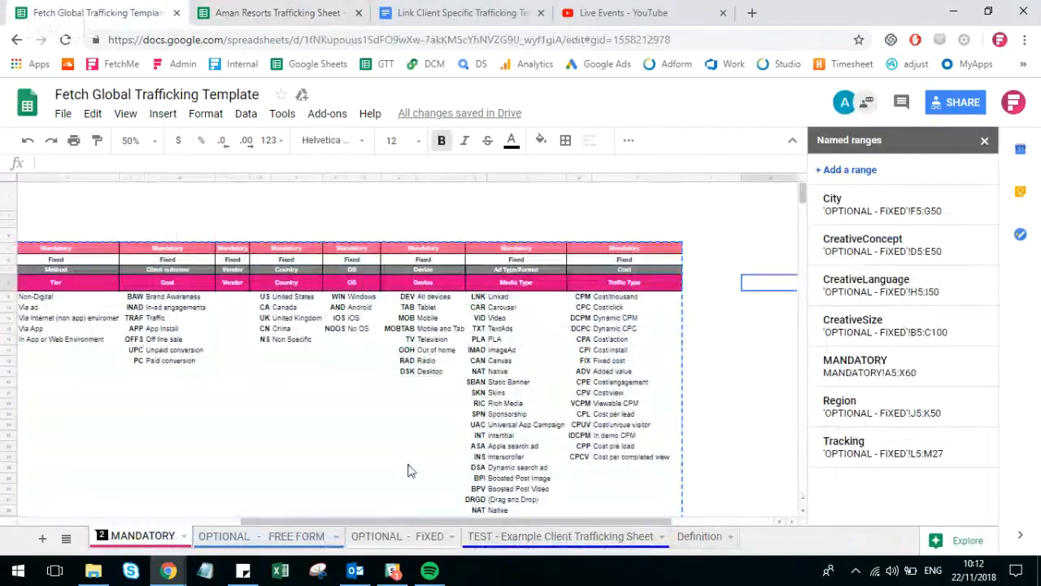
left_click(297, 540)
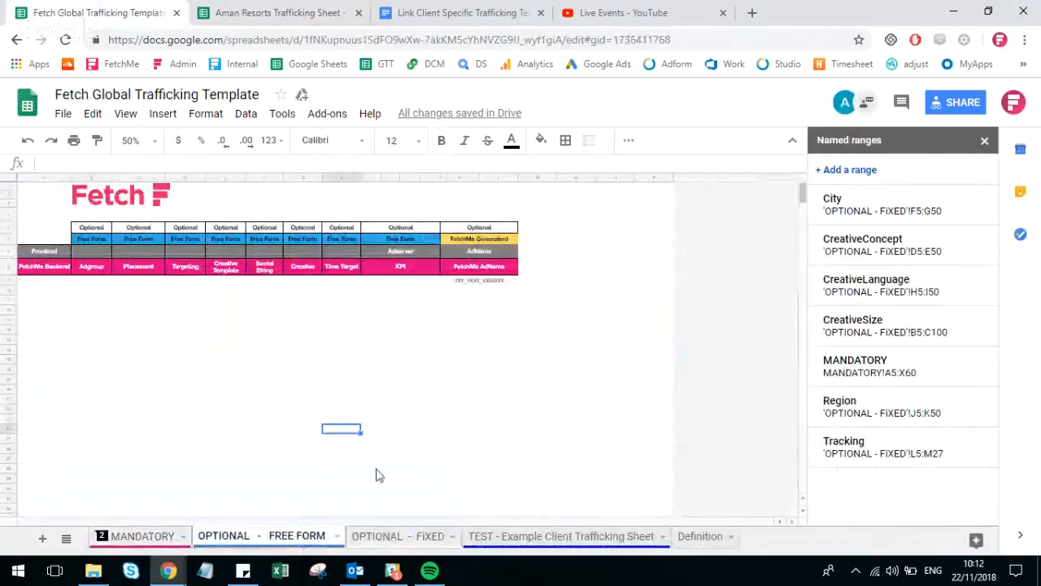
left_click(380, 536)
left_click(431, 437)
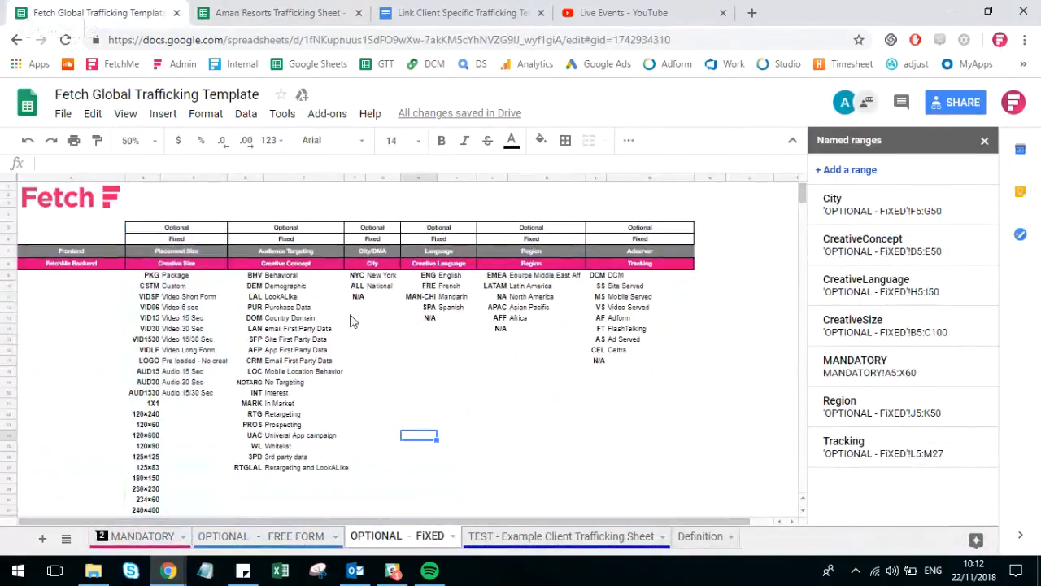
left_click_drag(175, 228, 202, 506)
key("ctrl+Tab")
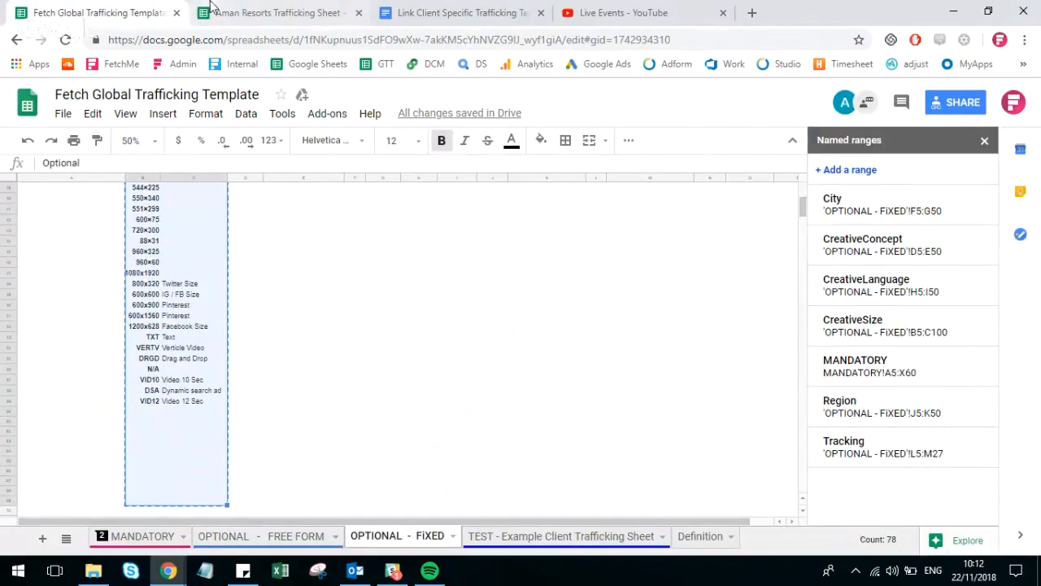
Paste the Creative Size block beside URL Type in the Aman Resorts Trafficking Sheet, and clear its contents but keep the formatting.
left_click(888, 243)
right_click(889, 243)
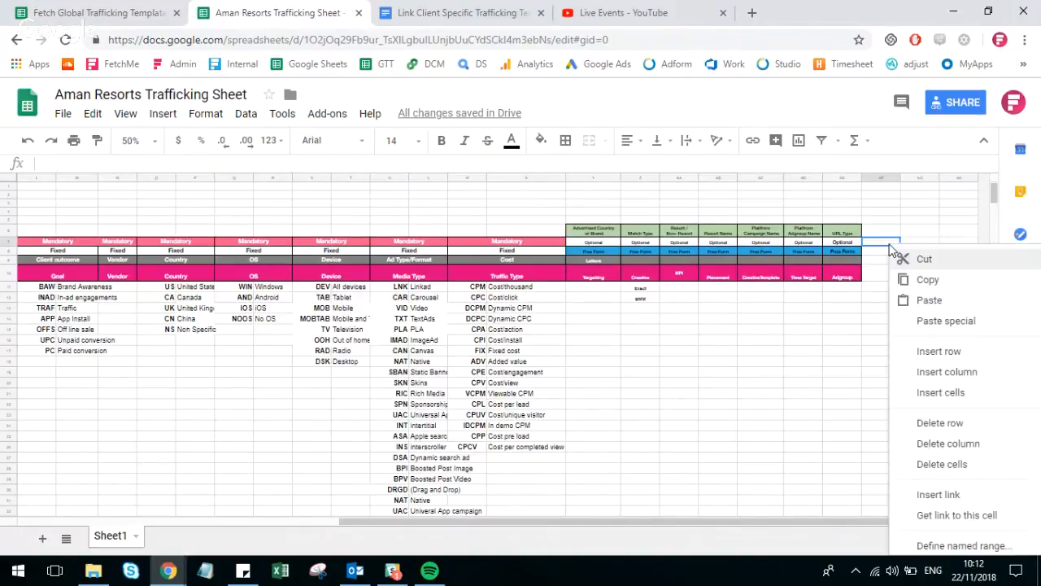
left_click(926, 297)
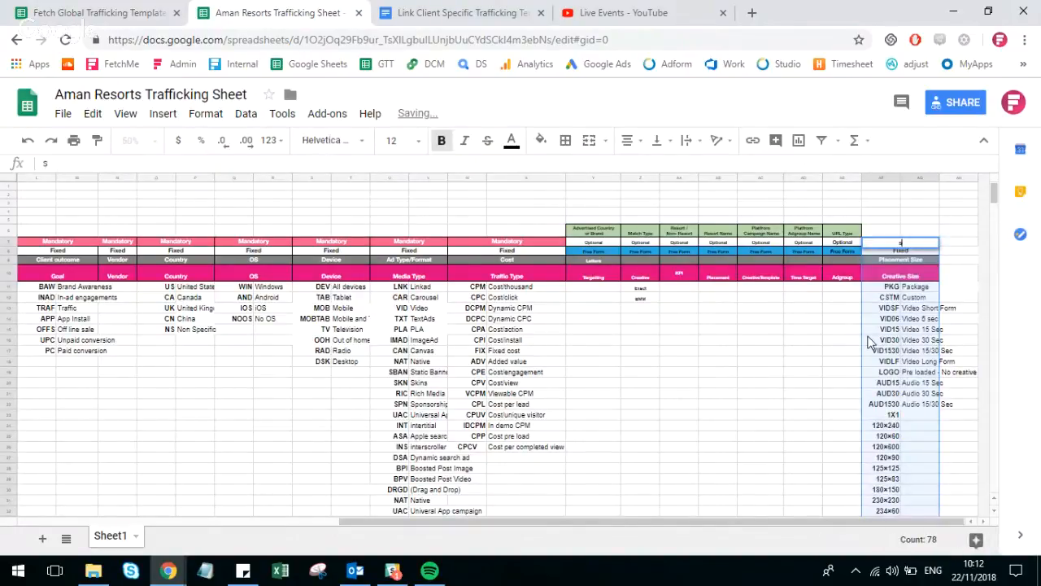
left_click_drag(893, 243, 901, 488)
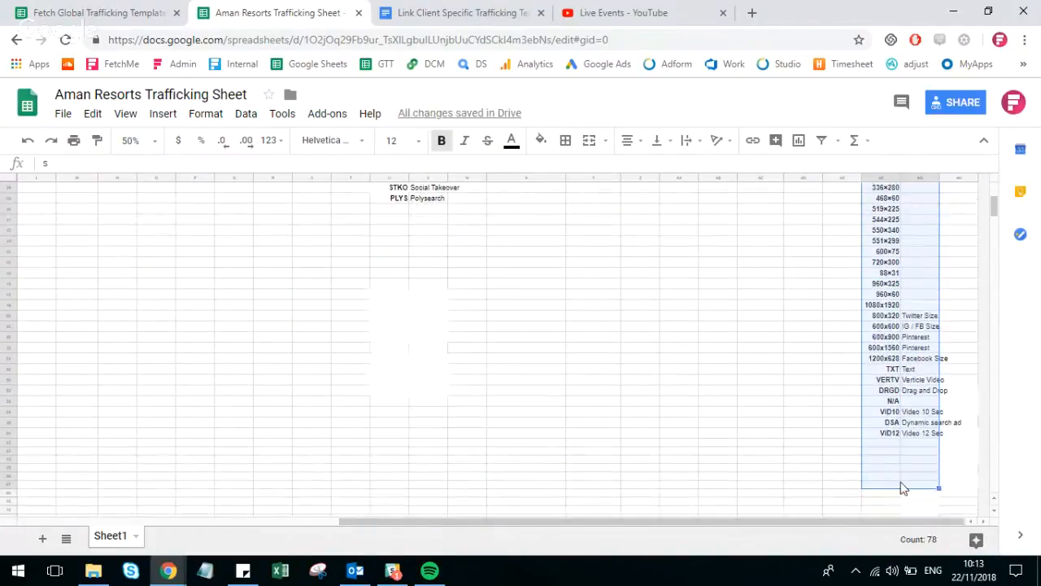
key("Delete")
scroll(901, 480, "up", 5)
left_click(906, 437)
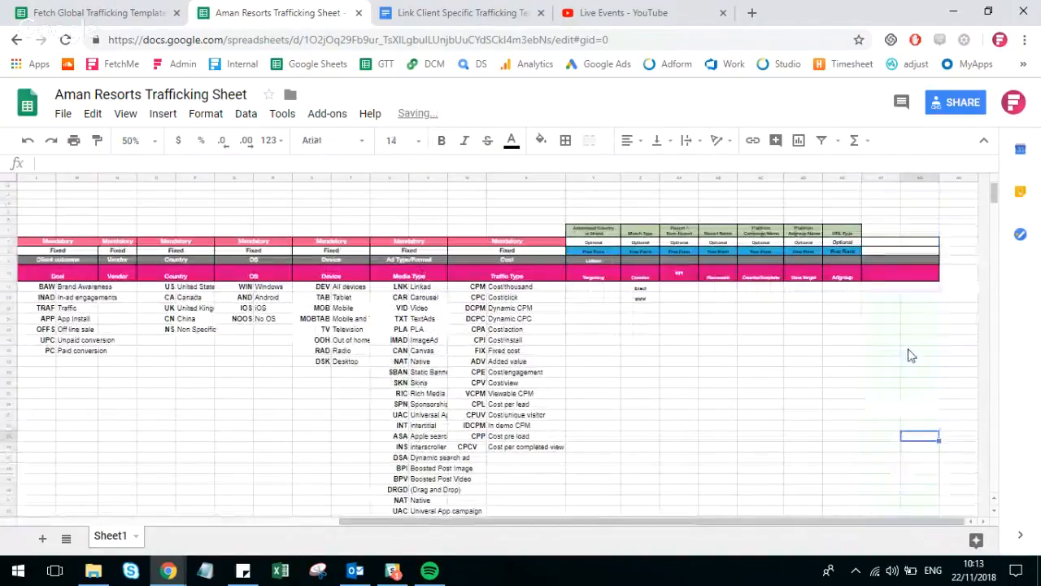
Start an IMPORTRANGE formula with an opening quotation mark in the emptied block's first header cell beside URL Type.
left_click(873, 243)
type("=im")
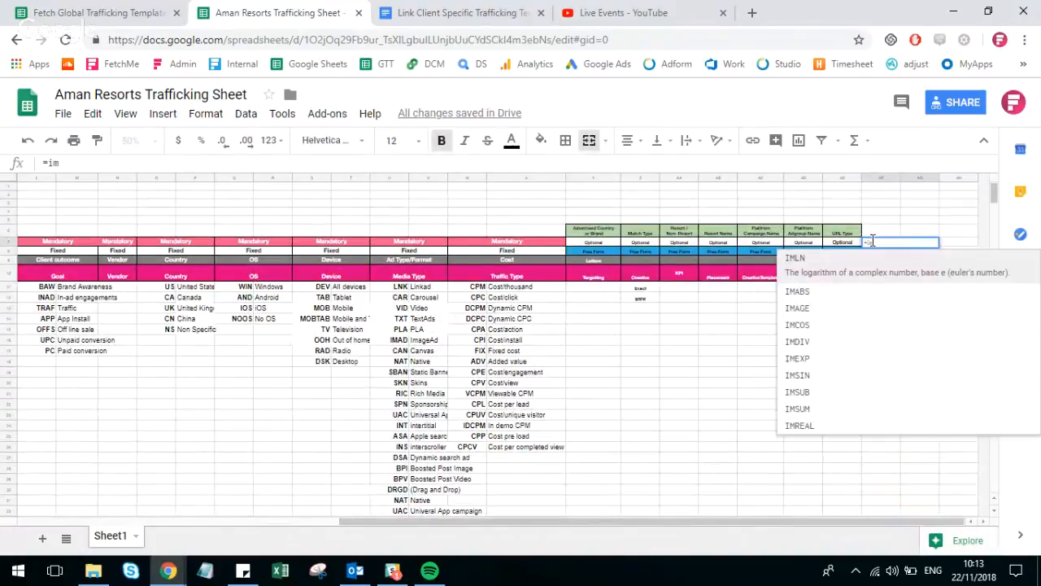
key("BackSpace")
type("mpo")
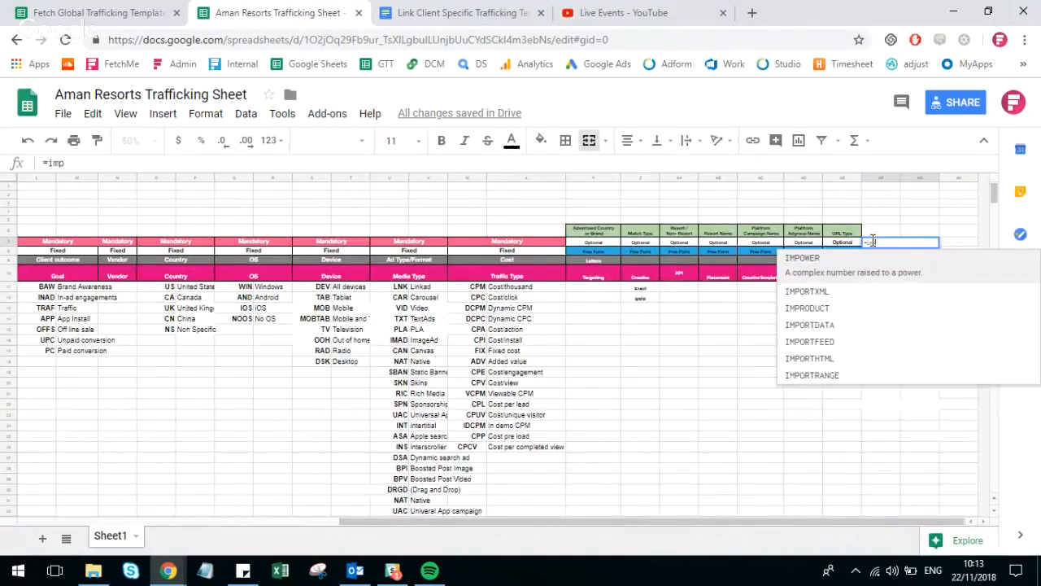
left_click(823, 365)
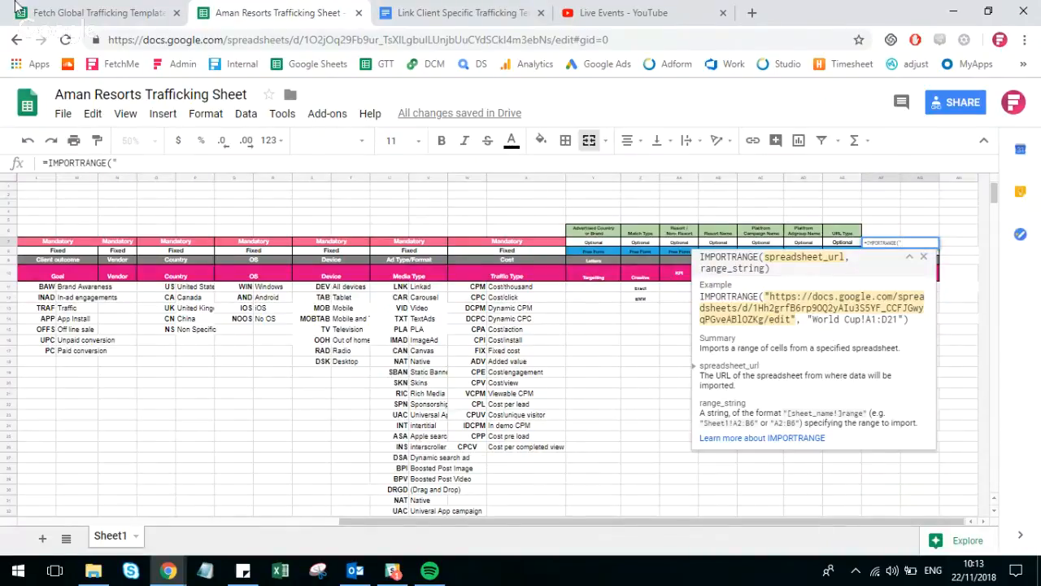
Insert the Fetch Global Trafficking Template's OPTIONAL - FiXED sheet URL as the quoted first argument, then add a comma and quotation marks for the range.
left_click(163, 18)
left_click(171, 40)
key("ctrl+c")
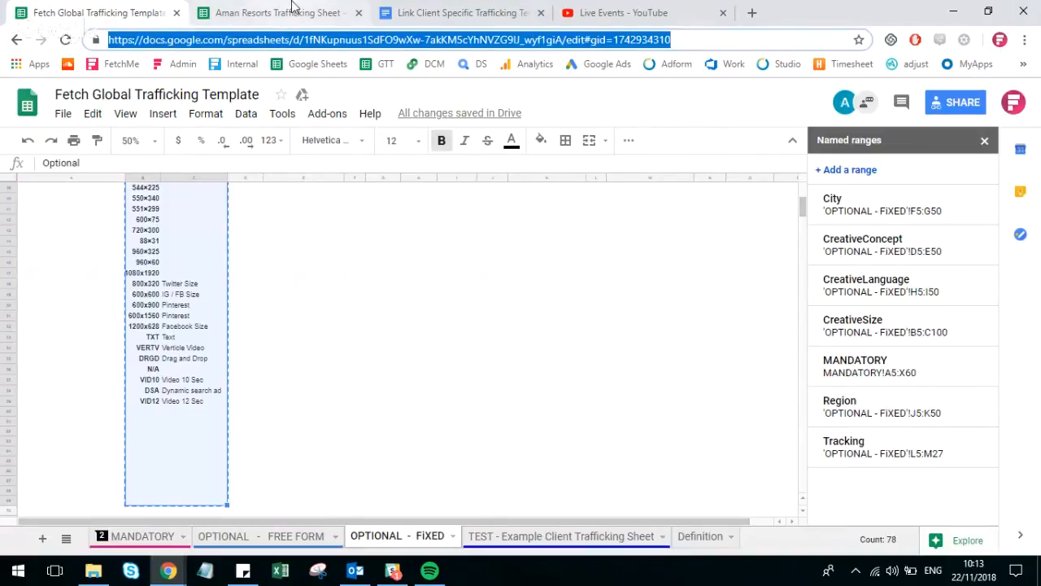
left_click(277, 12)
key("ctrl+v")
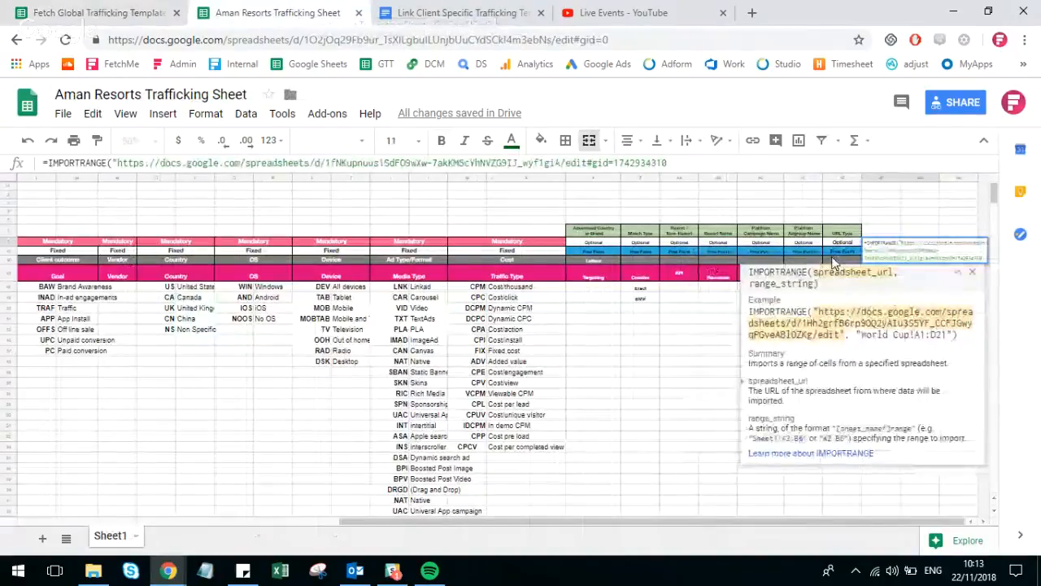
type("\"")
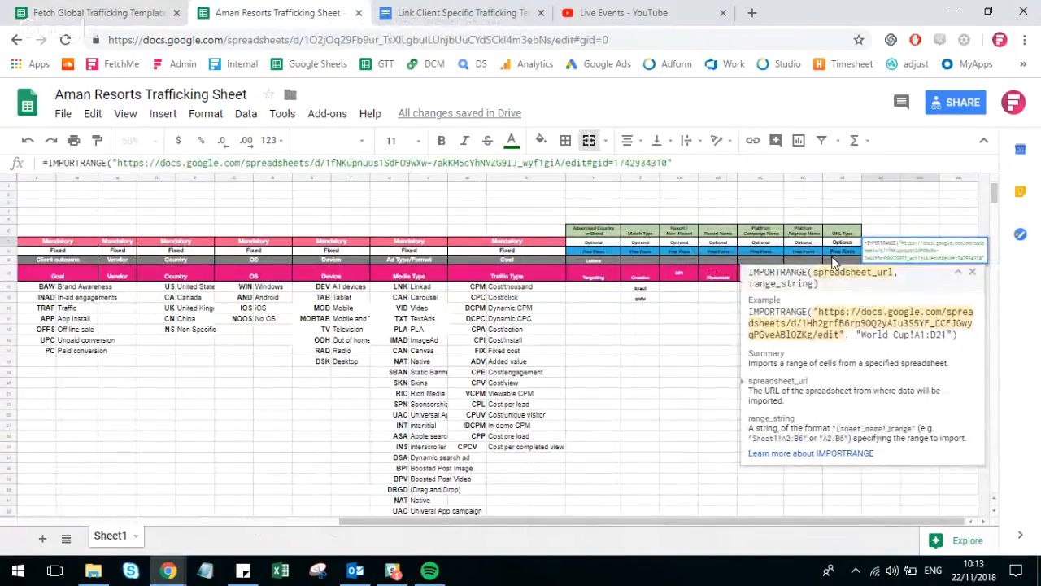
type(",\"\"")
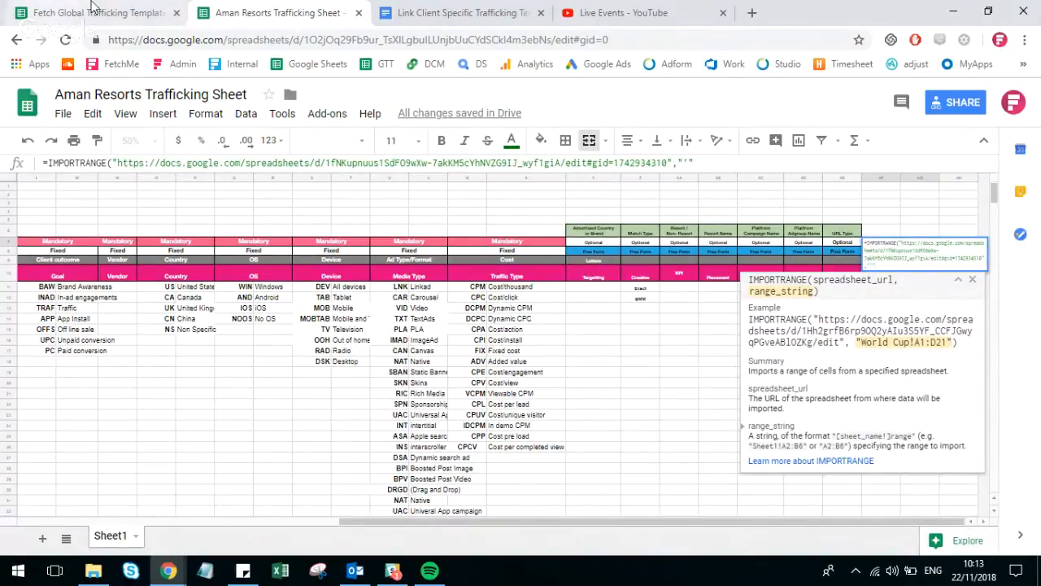
Add the sheet name to the formula's quoted range argument as 'OPTIONAL - FiXED'!, copying the name from the template's sheet.
left_click(121, 7)
double_click(396, 536)
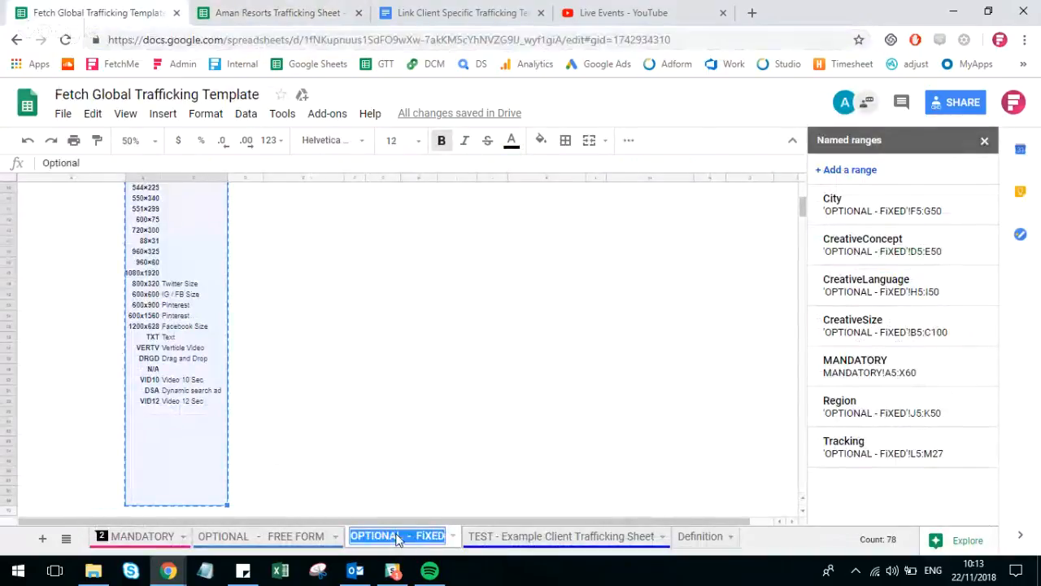
left_click(277, 12)
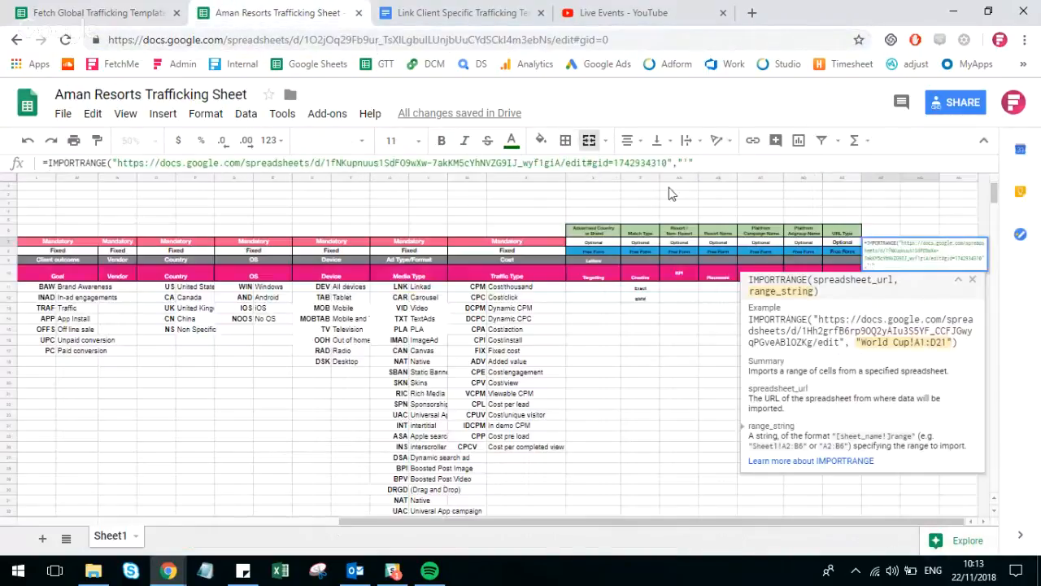
left_click(689, 162)
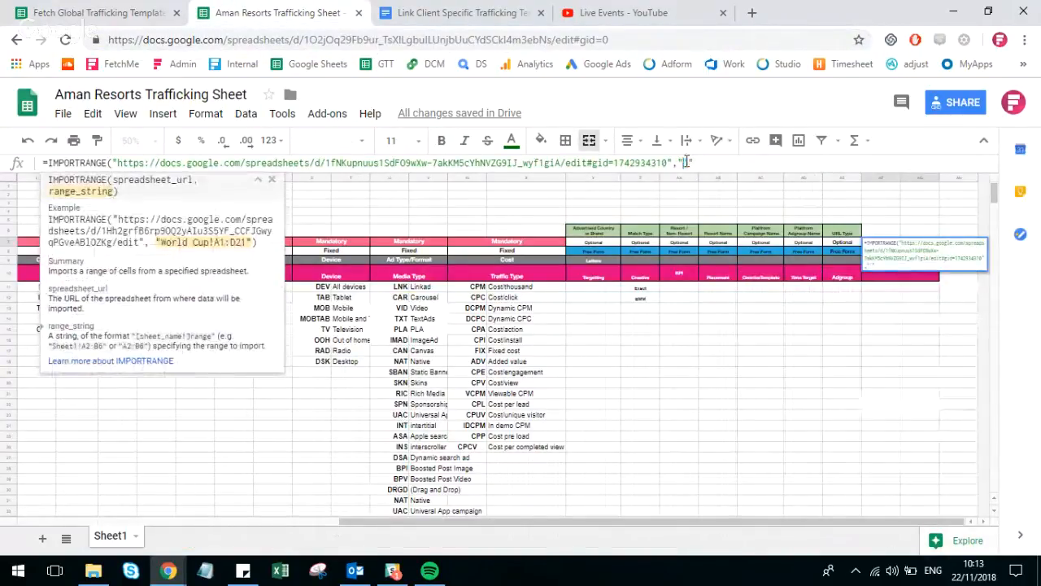
key("ctrl+v")
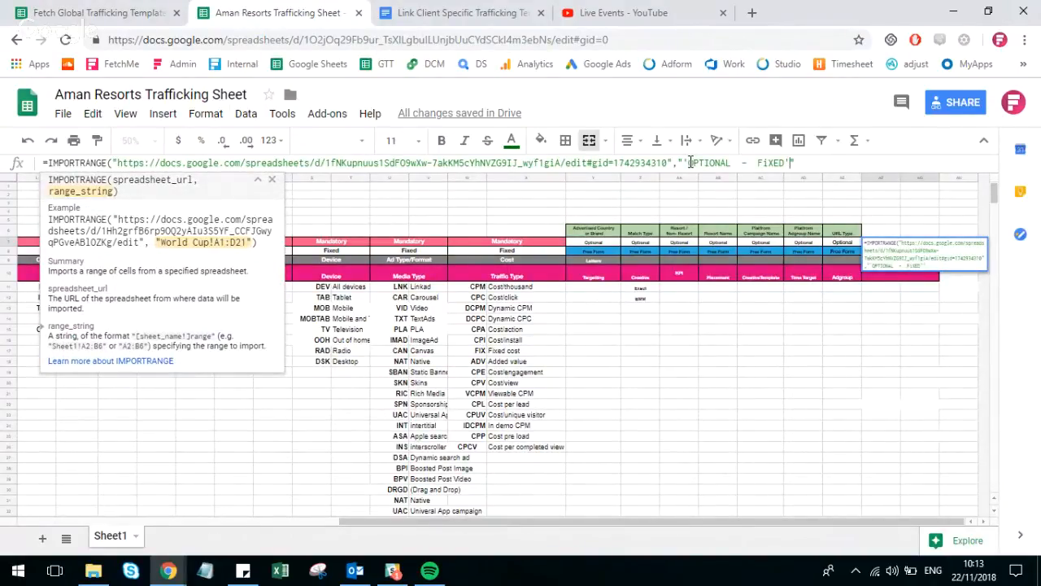
type("!")
Check the named range in the template, complete the range argument with CreativeSize, close the formula with a parenthesis, and enter it.
left_click(154, 10)
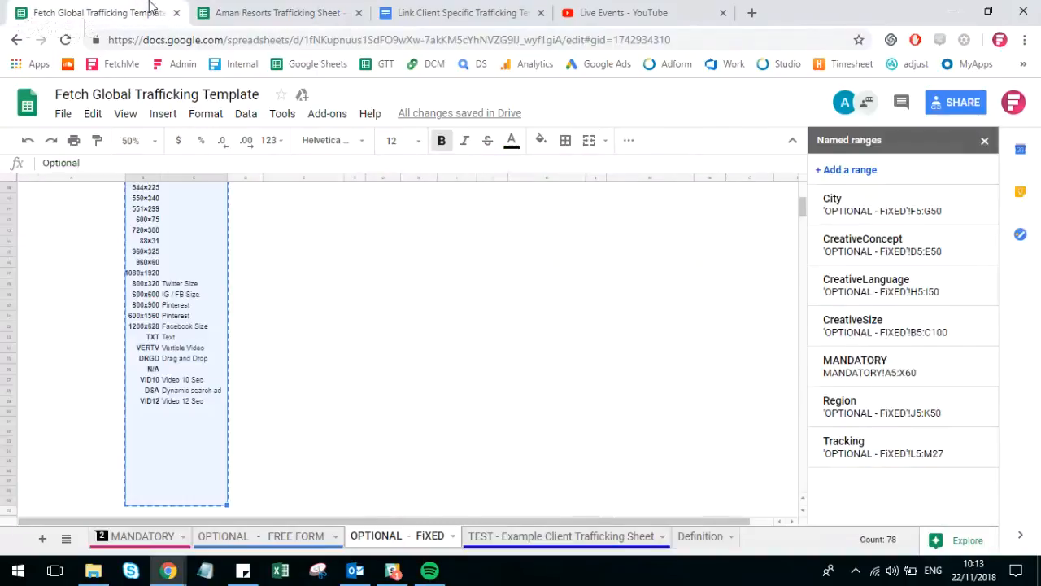
scroll(467, 275, "up", 5)
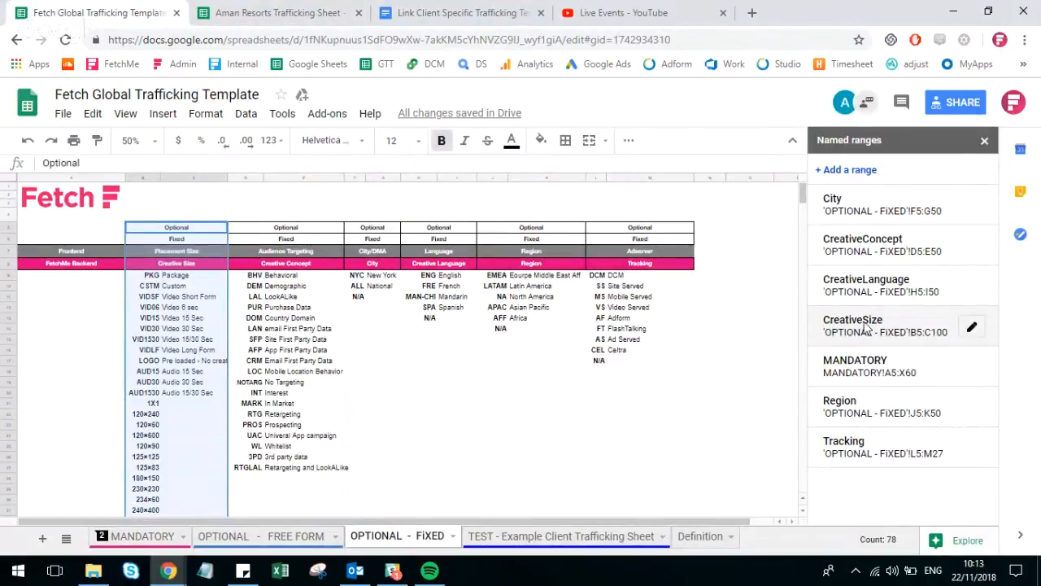
left_click(281, 12)
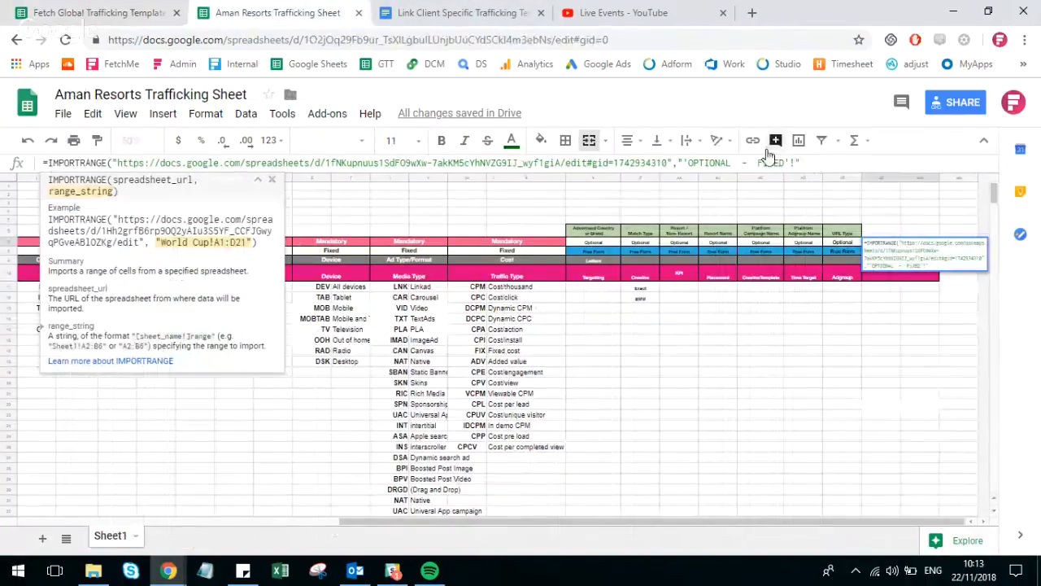
type("Creati")
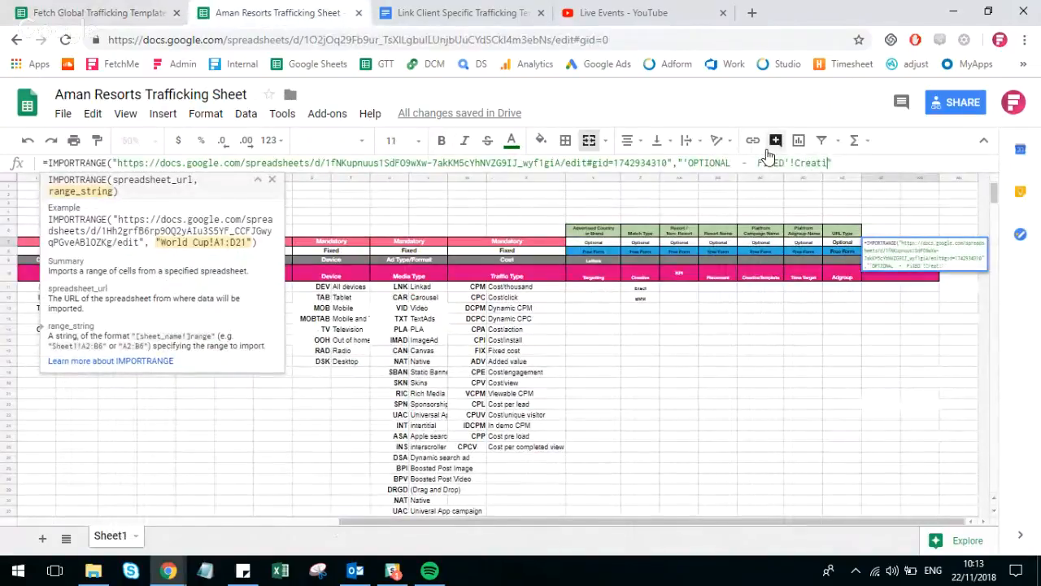
type("veSize")
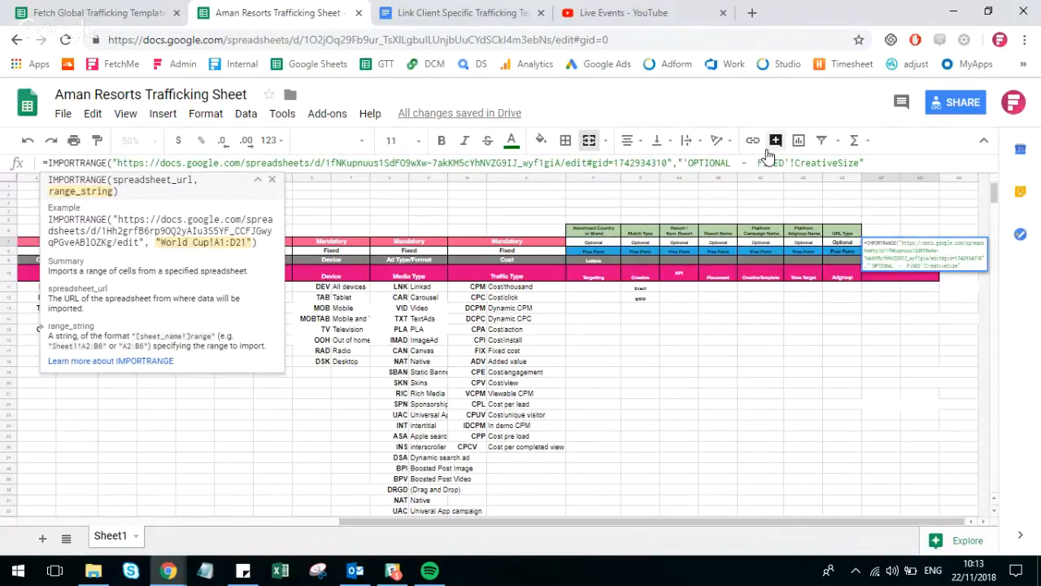
type("\")")
key("Return")
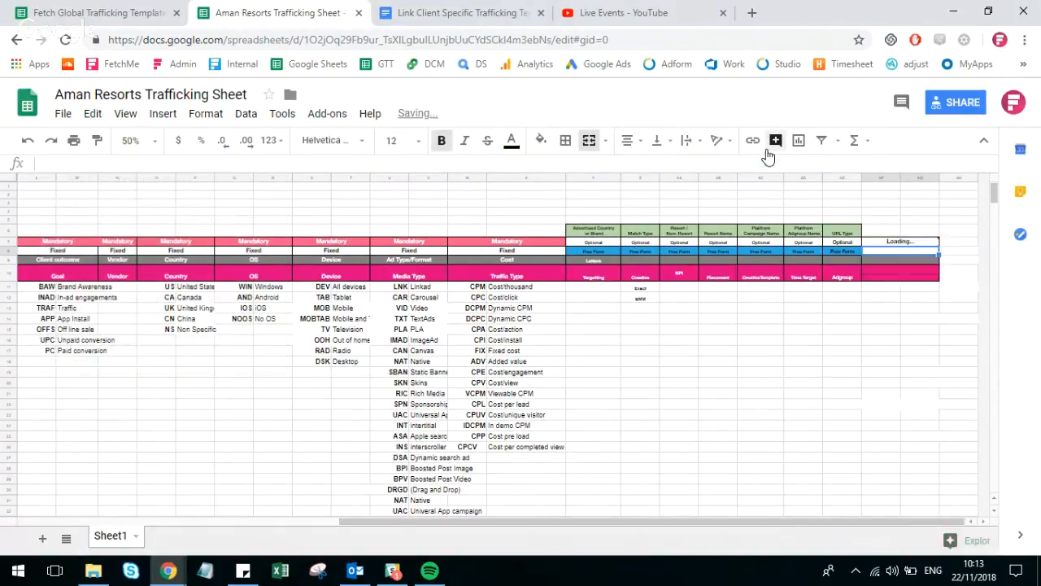